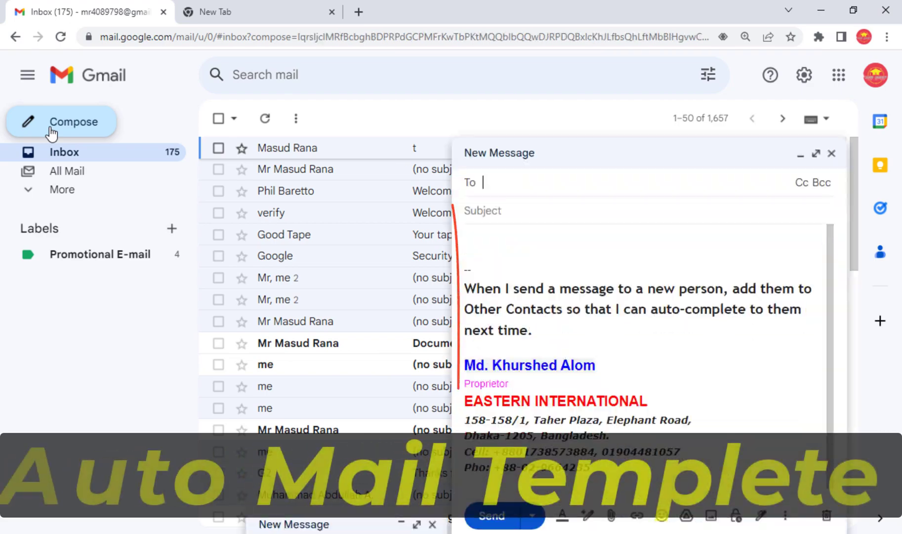
Browse the messages under the first contact-named label, then switch to the second contact's label.
{"action": "left_click_drag", "start_coordinate": [593, 416], "coordinate": [468, 279]}
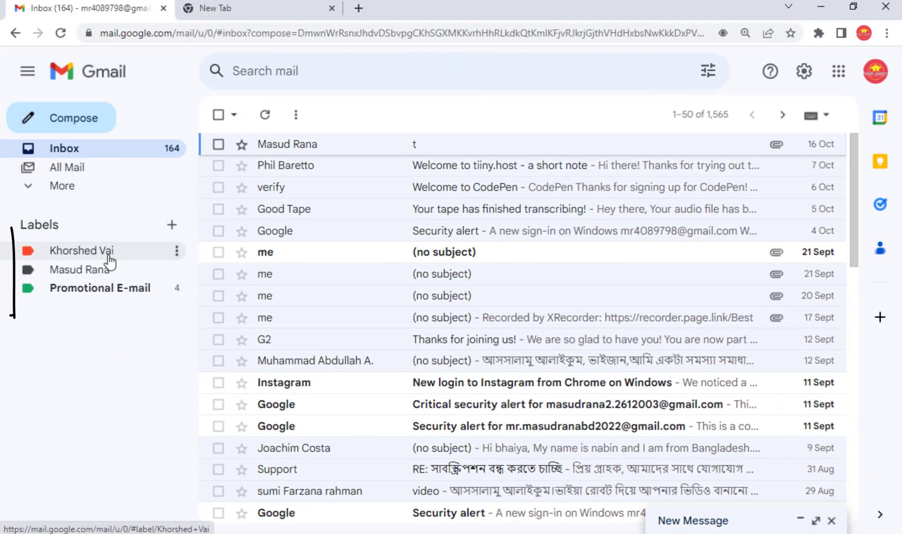
{"action": "left_click", "coordinate": [109, 257]}
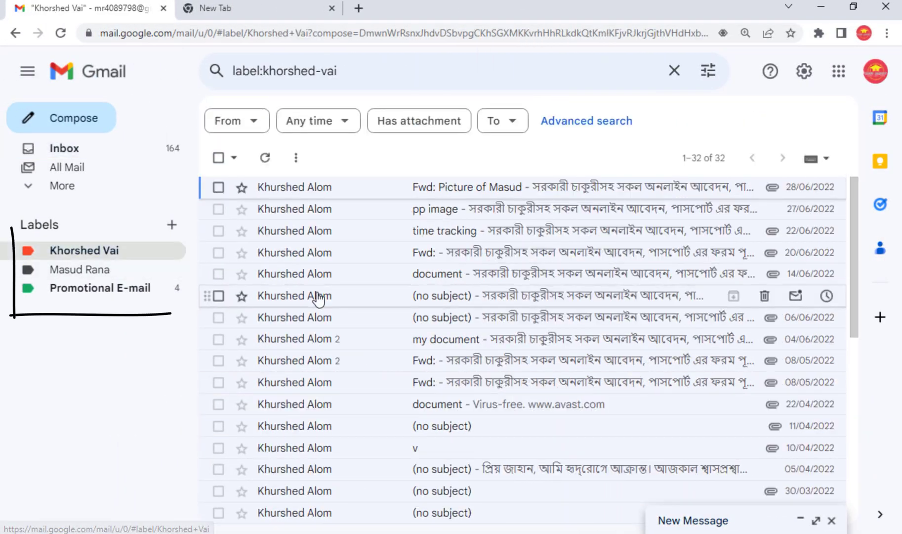
{"action": "scroll", "coordinate": [337, 324], "scroll_direction": "down", "scroll_amount": 8}
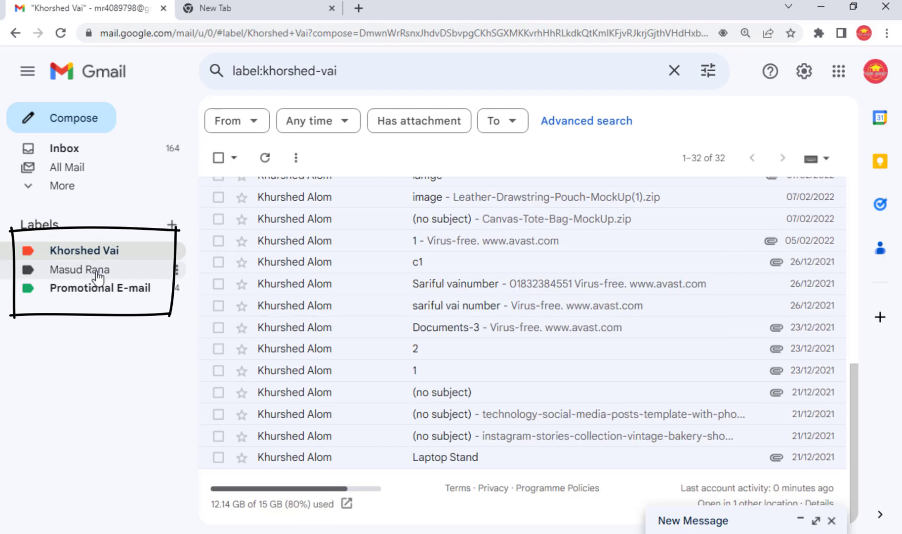
{"action": "left_click", "coordinate": [94, 269]}
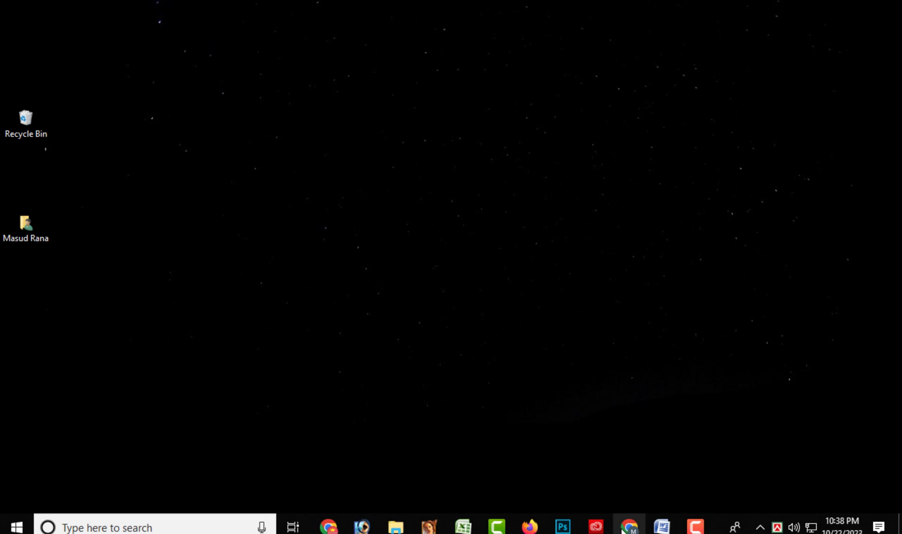
Load Gmail from the bookmark in a new Chrome window and scroll through the 243-unread inbox.
{"action": "left_click", "coordinate": [623, 530]}
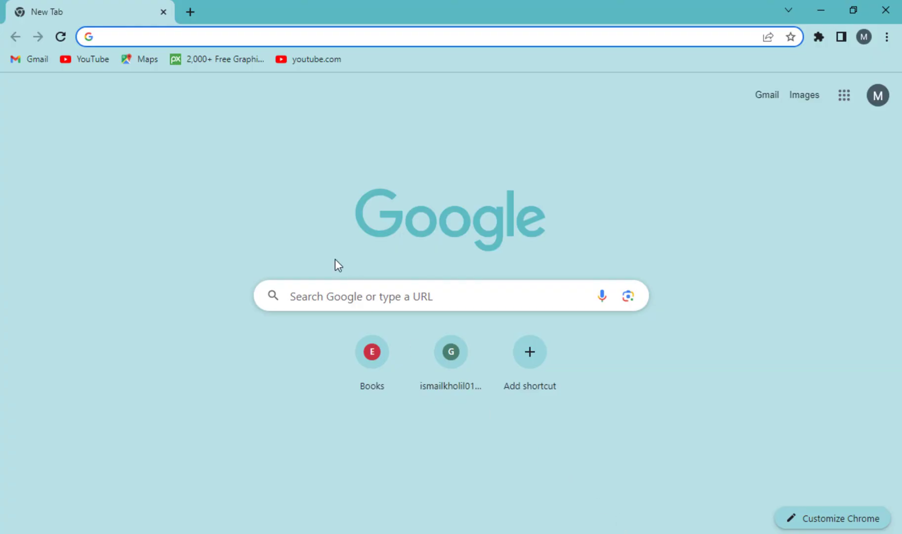
{"action": "left_click", "coordinate": [31, 61]}
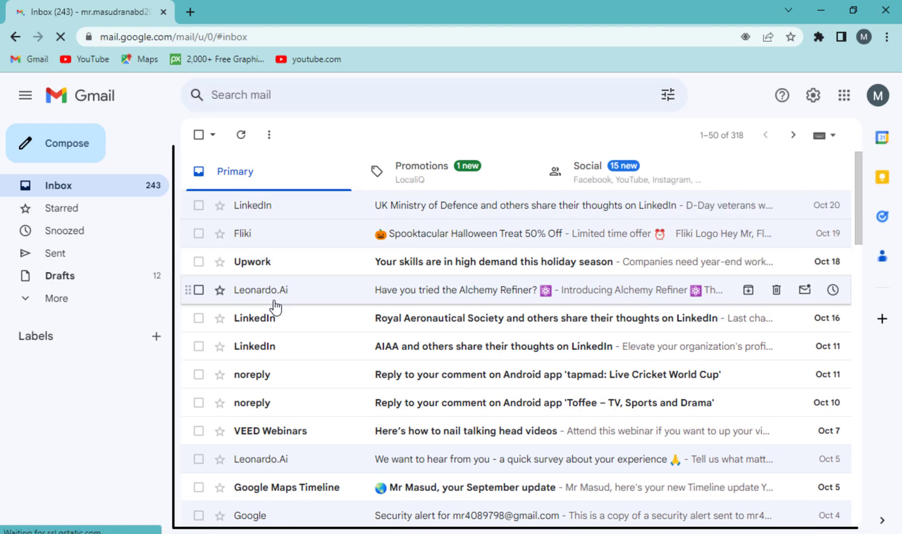
{"action": "scroll", "coordinate": [277, 311], "scroll_direction": "down", "scroll_amount": 1}
{"action": "scroll", "coordinate": [290, 314], "scroll_direction": "down", "scroll_amount": 2}
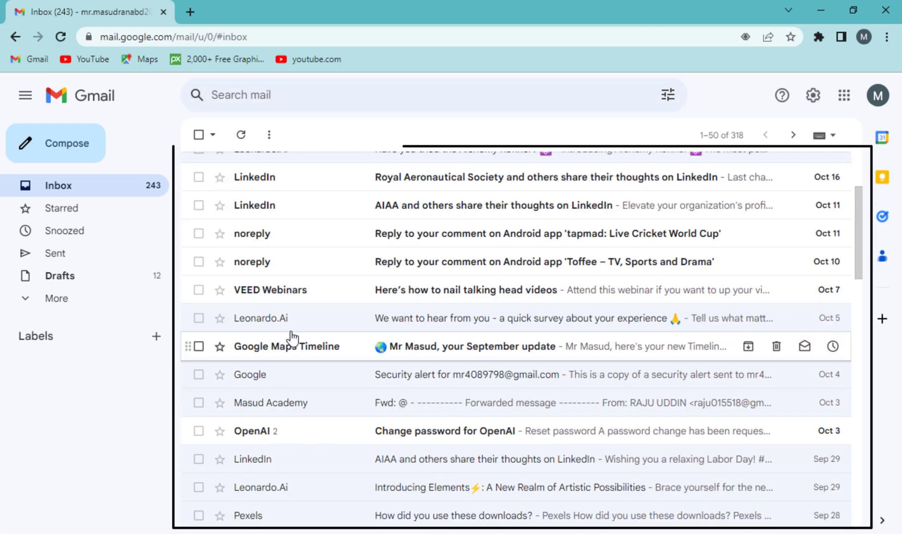
{"action": "scroll", "coordinate": [292, 336], "scroll_direction": "up", "scroll_amount": 3}
{"action": "scroll", "coordinate": [293, 337], "scroll_direction": "down", "scroll_amount": 3}
{"action": "scroll", "coordinate": [296, 336], "scroll_direction": "down", "scroll_amount": 6}
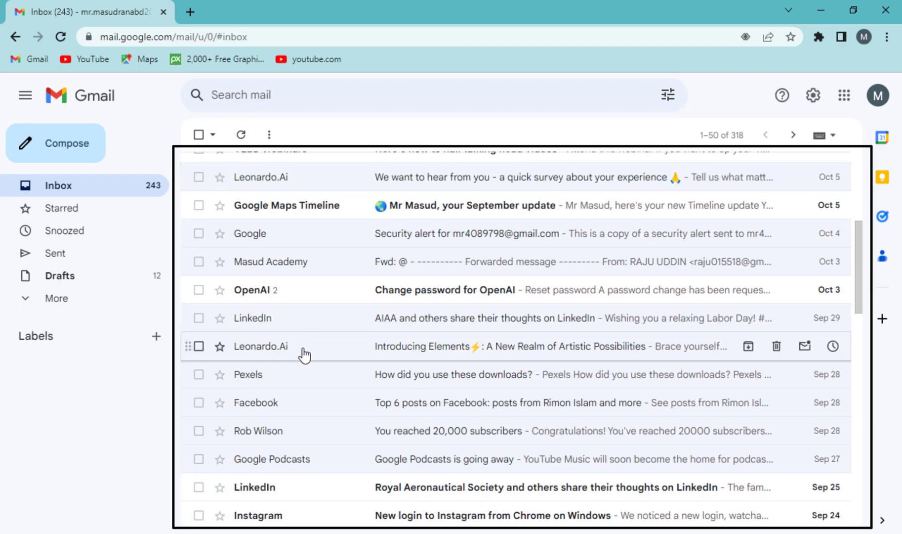
{"action": "scroll", "coordinate": [306, 360], "scroll_direction": "up", "scroll_amount": 5}
{"action": "scroll", "coordinate": [306, 361], "scroll_direction": "up", "scroll_amount": 4}
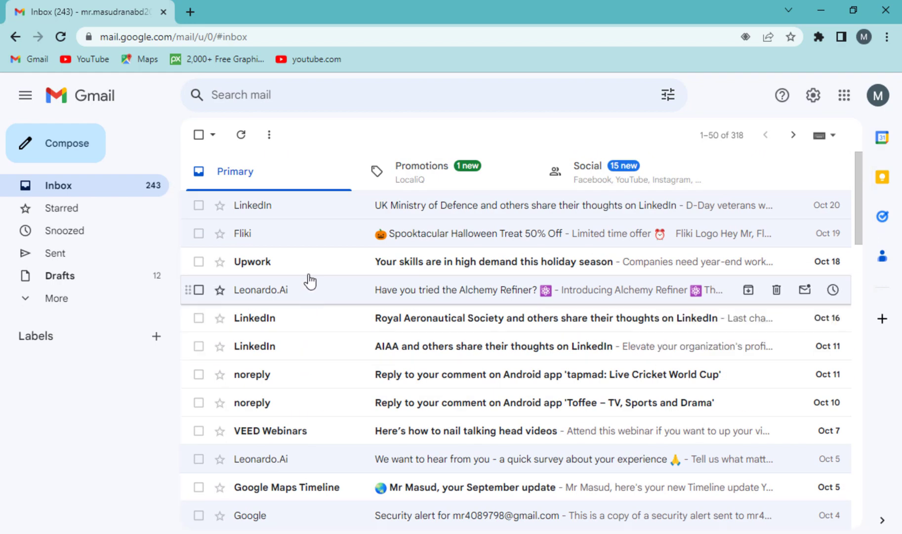
Open the LinkedIn highlights email and unsubscribe from LinkedIn's messages using the header's Unsubscribe link.
{"action": "left_click", "coordinate": [278, 211]}
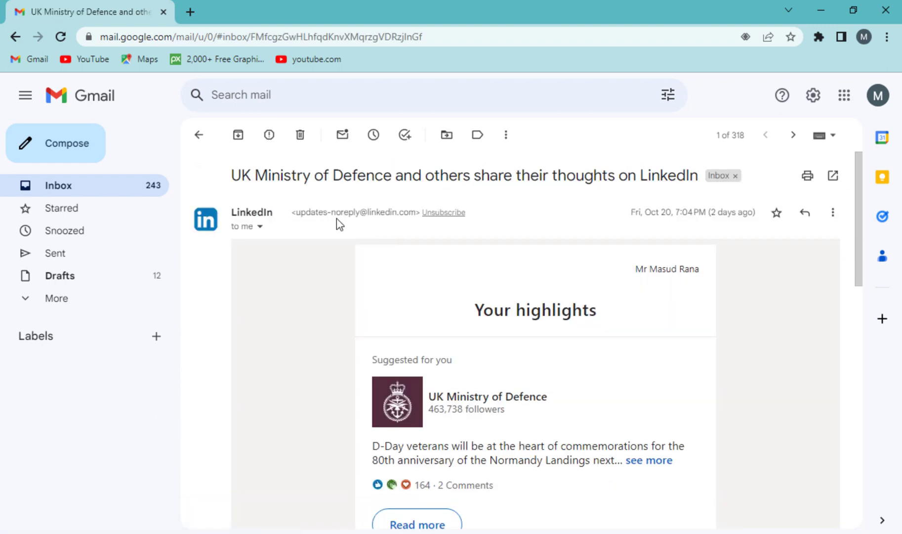
{"action": "triple_click", "coordinate": [420, 210]}
{"action": "left_click_drag", "start_coordinate": [467, 216], "coordinate": [421, 218]}
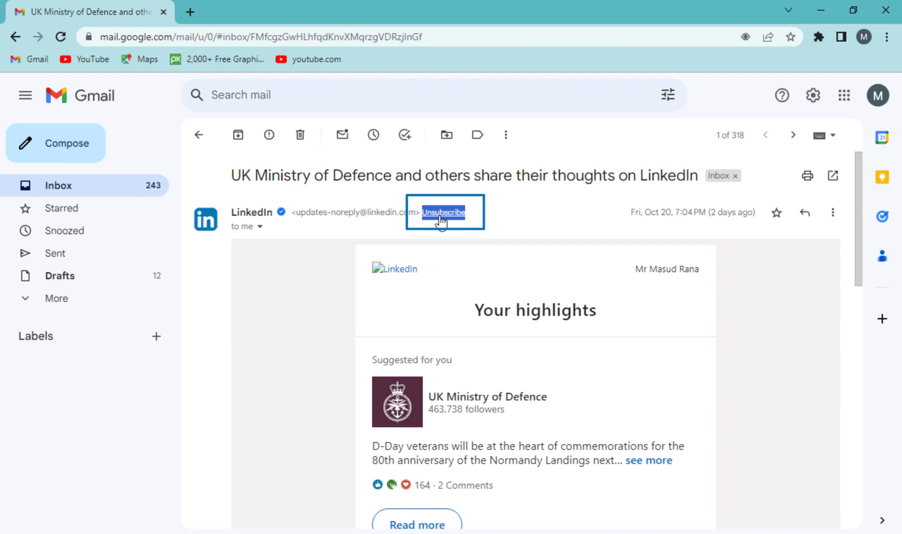
{"action": "left_click_drag", "start_coordinate": [858, 191], "coordinate": [856, 216]}
{"action": "left_click", "coordinate": [860, 437]}
{"action": "left_click", "coordinate": [442, 232]}
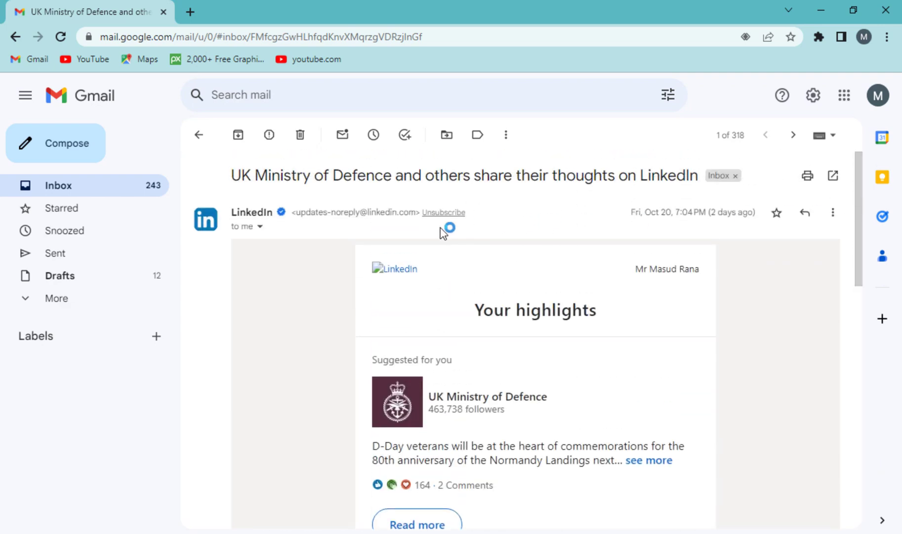
{"action": "left_click", "coordinate": [452, 213]}
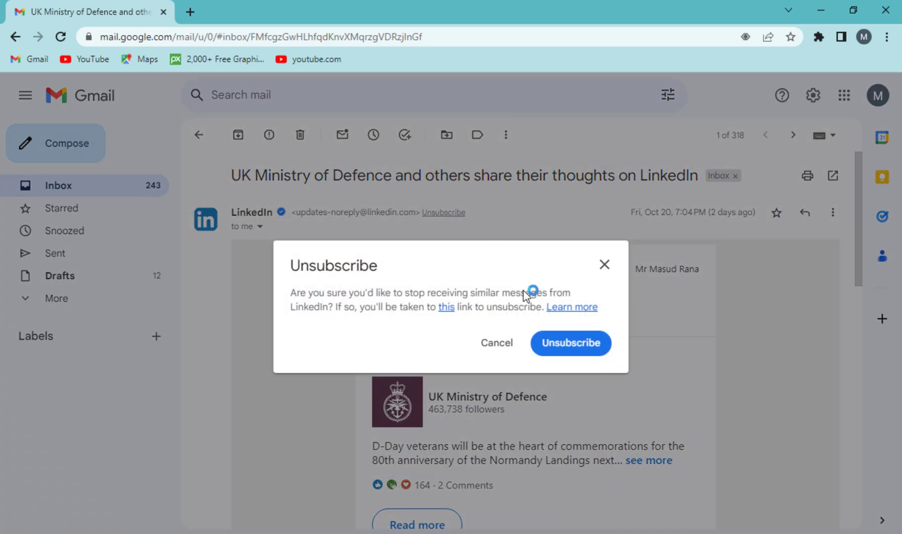
{"action": "left_click", "coordinate": [568, 348]}
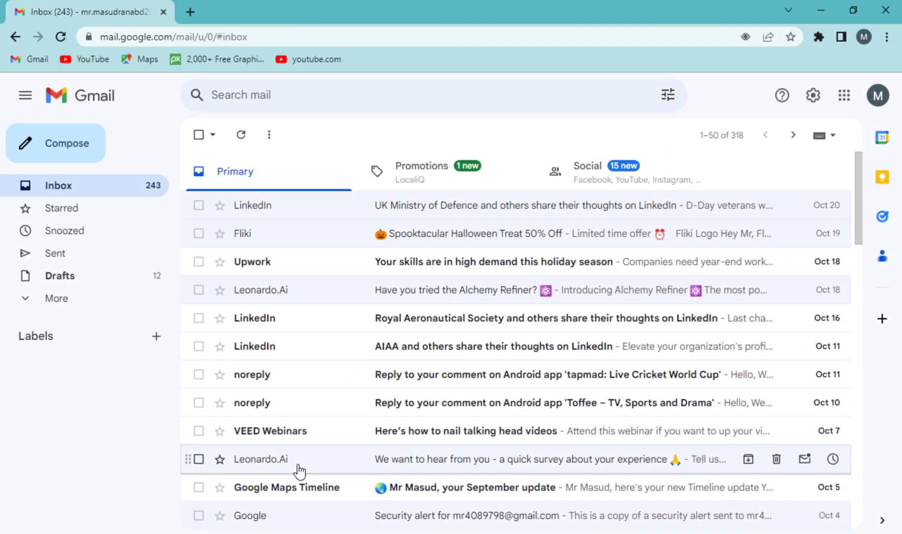
{"action": "scroll", "coordinate": [306, 356], "scroll_direction": "down", "scroll_amount": 4}
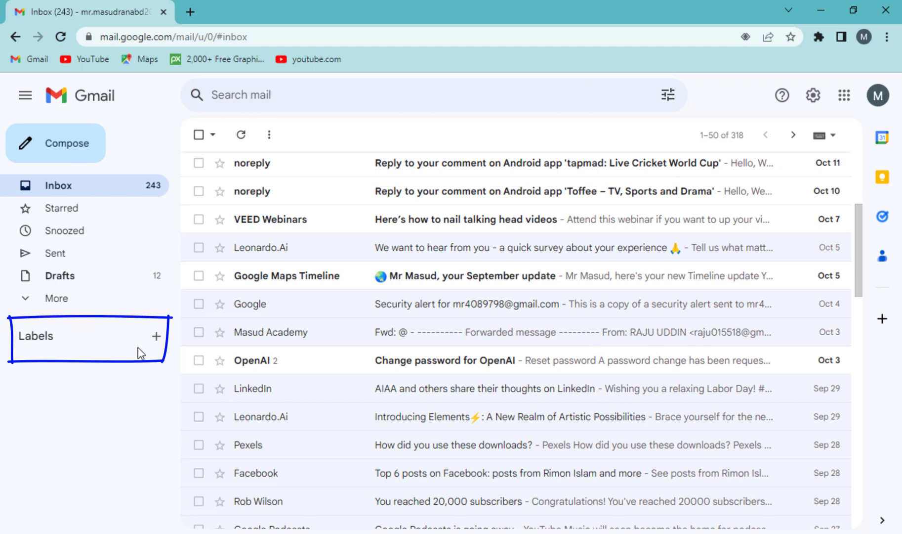
{"action": "scroll", "coordinate": [565, 318], "scroll_direction": "up", "scroll_amount": 4}
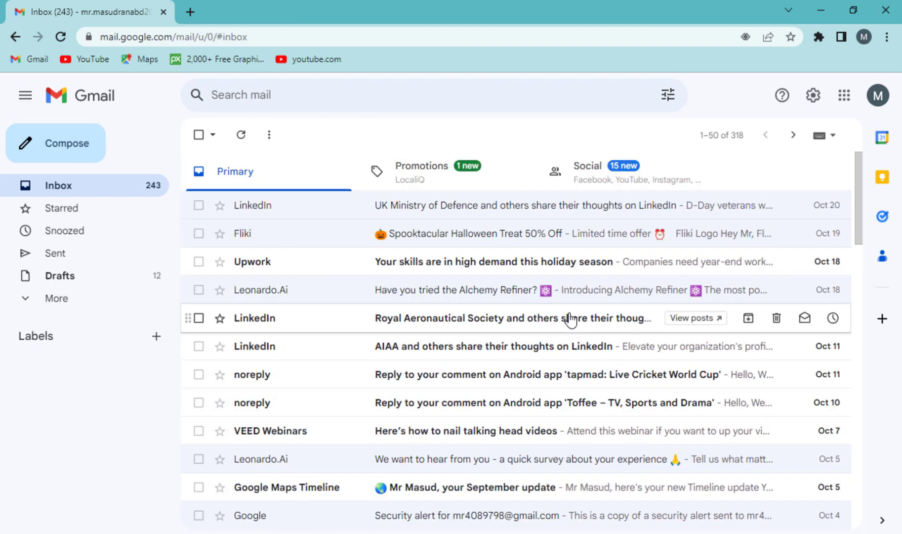
Start a filter from an advanced search for messages containing the word 'Unsubscribe'.
{"action": "left_click", "coordinate": [666, 101]}
{"action": "left_click_drag", "start_coordinate": [205, 220], "coordinate": [311, 224]}
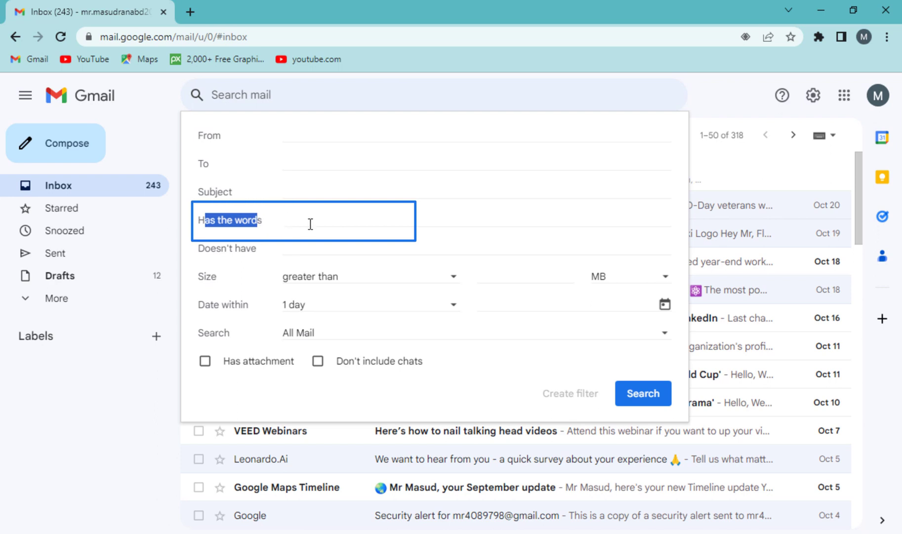
{"action": "left_click", "coordinate": [311, 224]}
{"action": "type", "text": "Unsubscribe"}
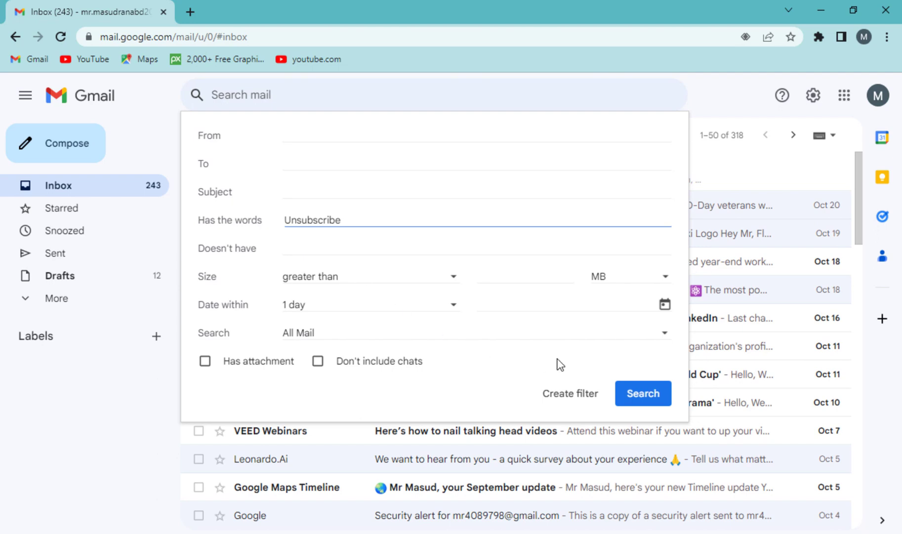
{"action": "left_click", "coordinate": [579, 406]}
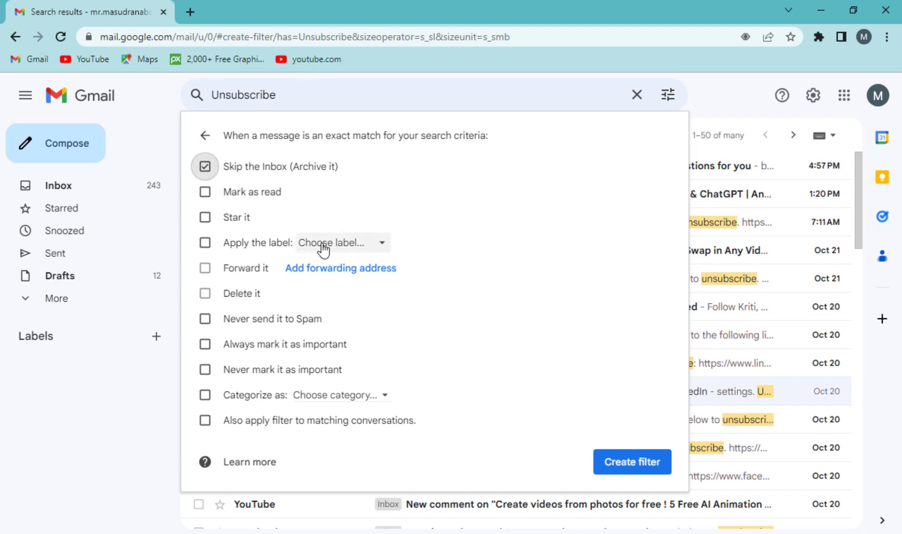
Have the filter apply a new 'Promotional E-mail' label, including existing matching conversations, and save it.
{"action": "left_click", "coordinate": [346, 243]}
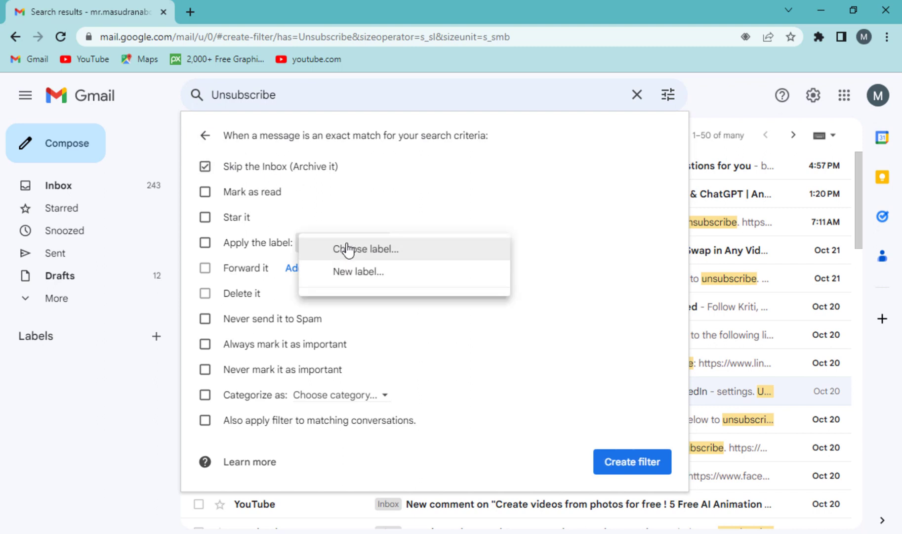
{"action": "left_click", "coordinate": [368, 276]}
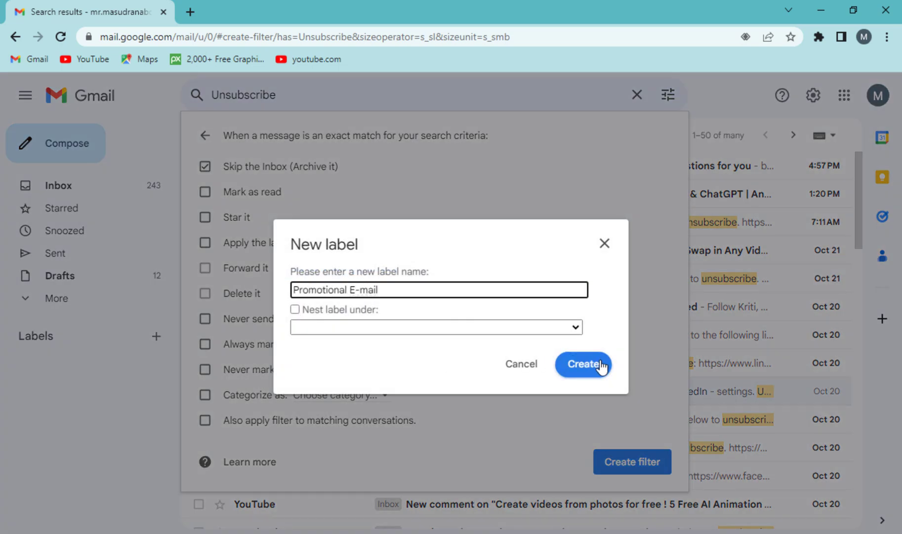
{"action": "left_click", "coordinate": [596, 365]}
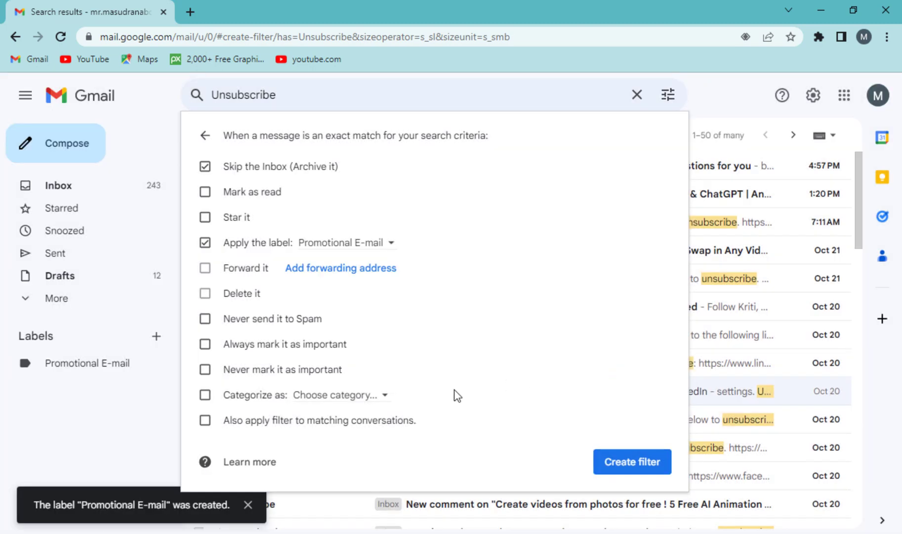
{"action": "left_click", "coordinate": [246, 419]}
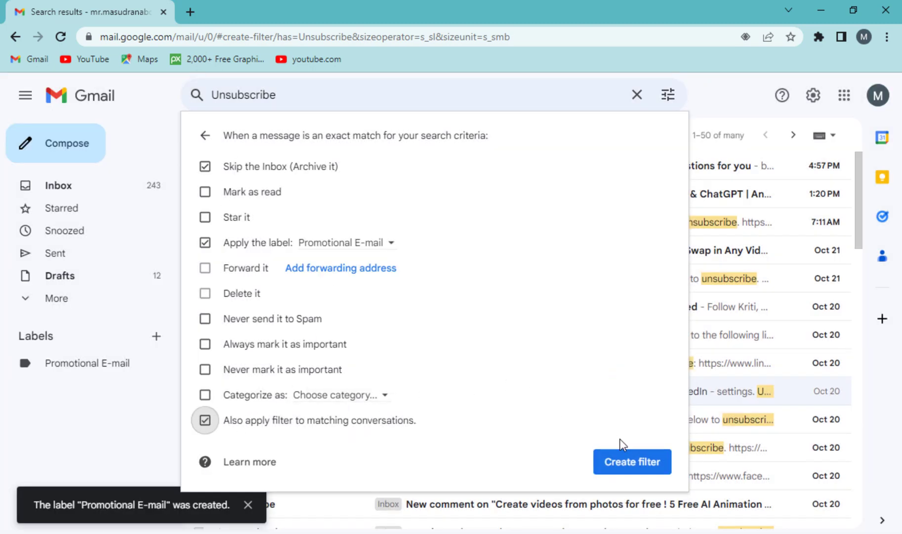
{"action": "left_click", "coordinate": [634, 463]}
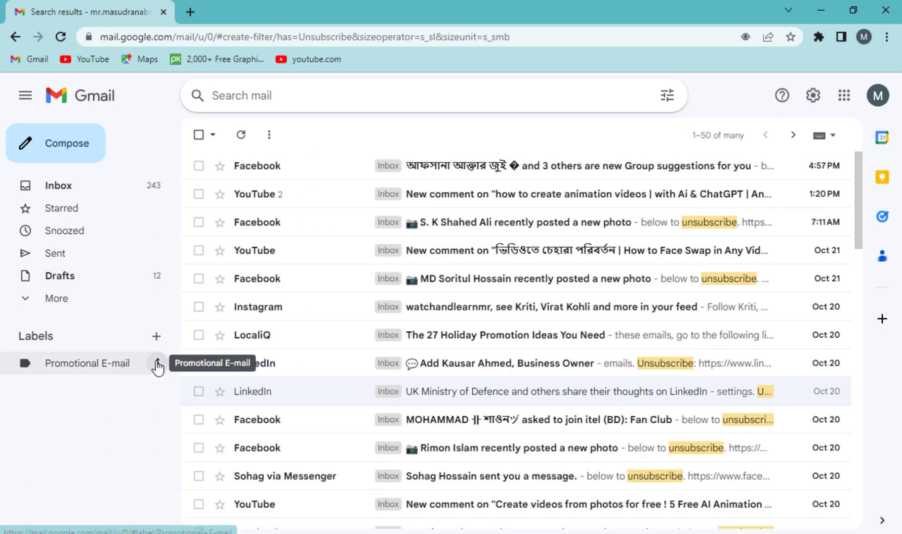
Color the Promotional E-mail label red and view its 1,658 conversations.
{"action": "left_click", "coordinate": [158, 364]}
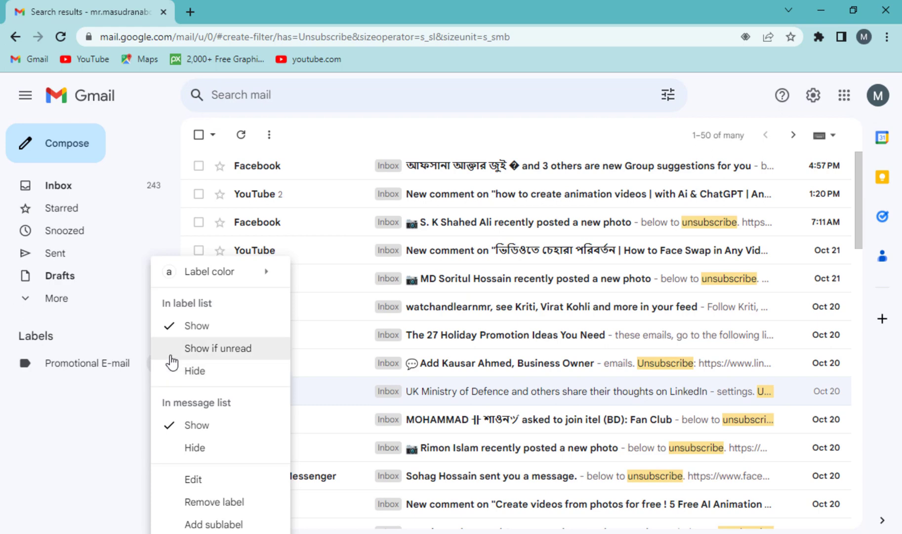
{"action": "mouse_move", "coordinate": [204, 277]}
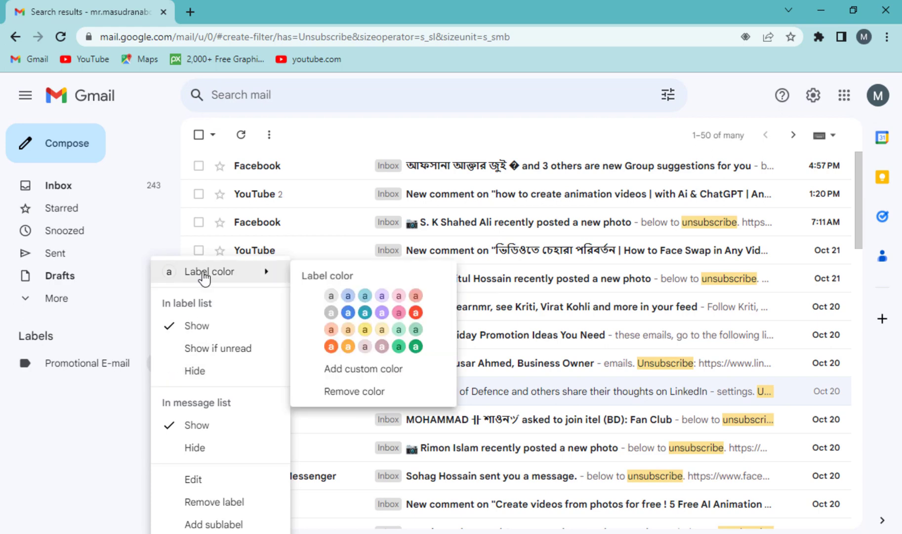
{"action": "left_click", "coordinate": [415, 314]}
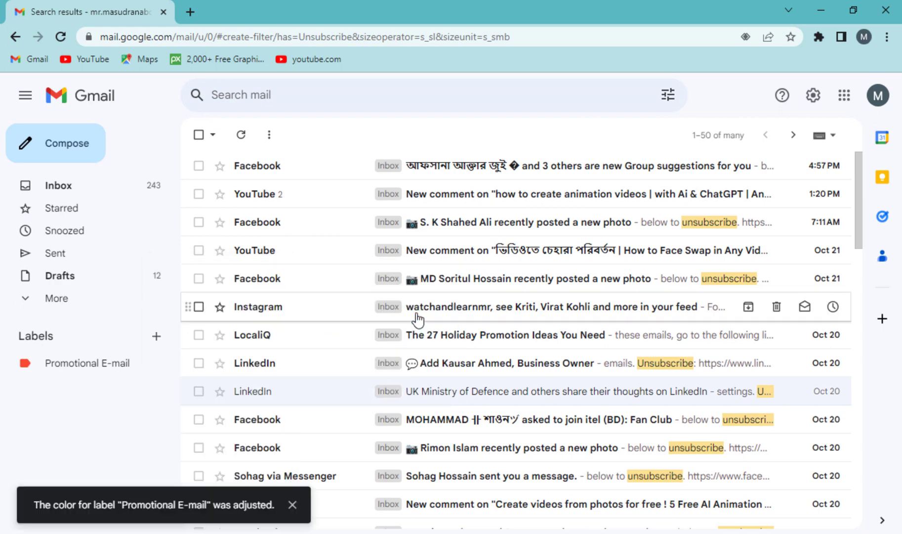
{"action": "left_click", "coordinate": [83, 370]}
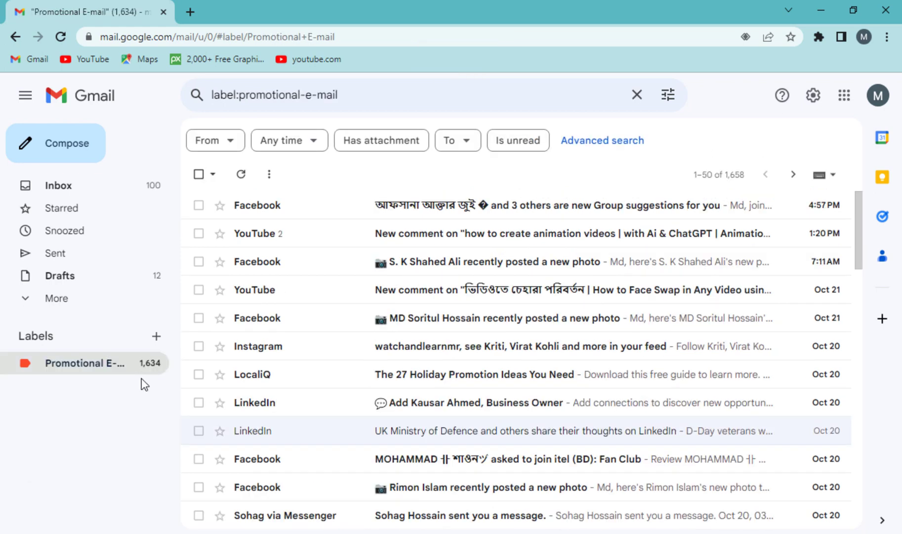
Return from the Promotional E-mail label to the Inbox, now listing 155 conversations.
{"action": "mouse_move", "coordinate": [860, 212]}
{"action": "left_mouse_down"}
{"action": "mouse_move", "coordinate": [848, 440]}
{"action": "mouse_move", "coordinate": [843, 212]}
{"action": "left_mouse_up"}
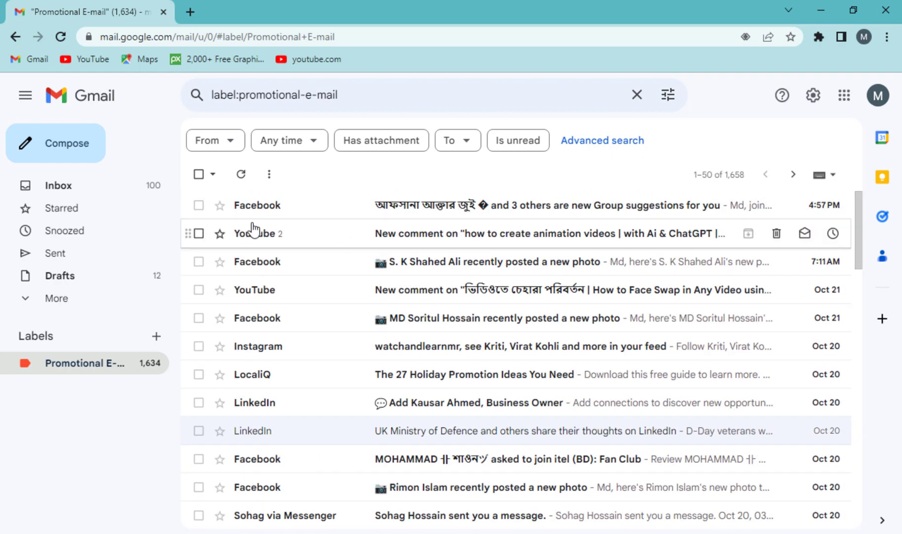
{"action": "left_click", "coordinate": [94, 197]}
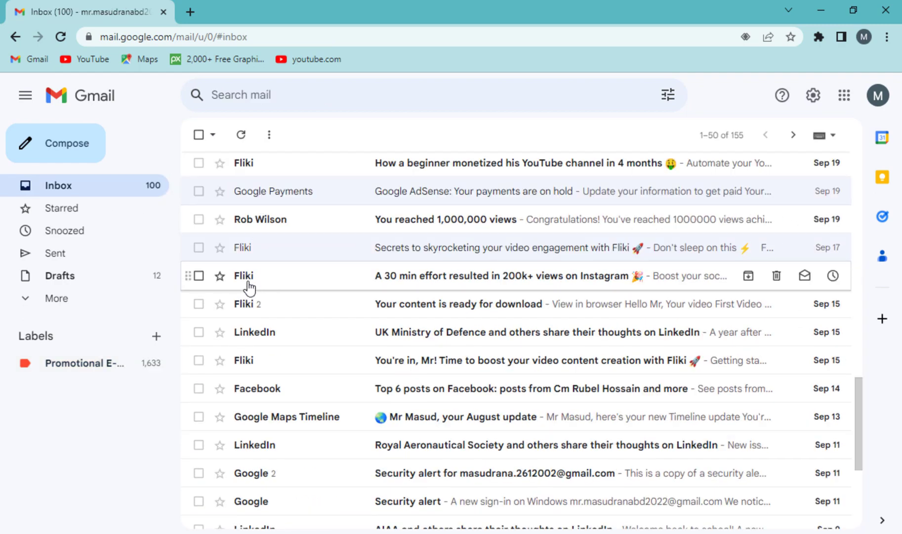
Copy the sender address from Fliki's 200k+ views email, then go back to the Inbox.
{"action": "left_click", "coordinate": [307, 281]}
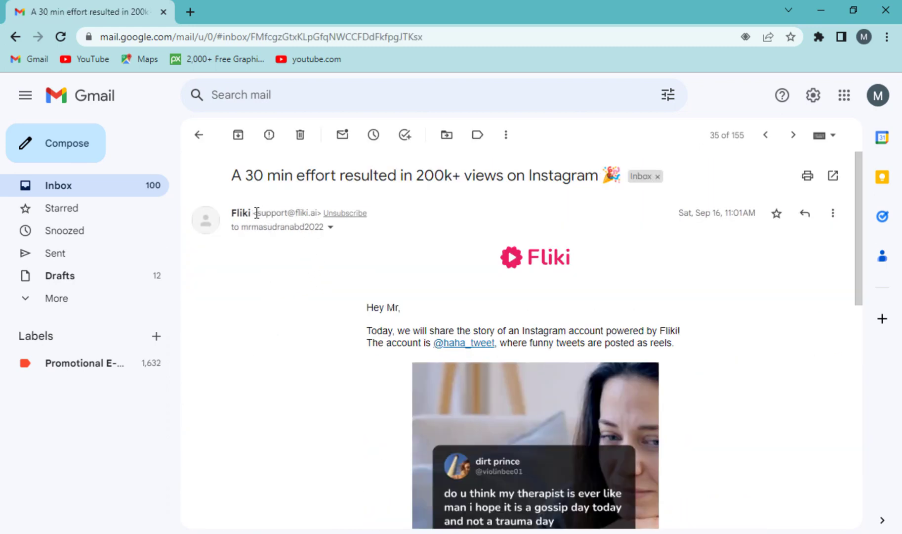
{"action": "left_click_drag", "start_coordinate": [253, 213], "coordinate": [312, 210]}
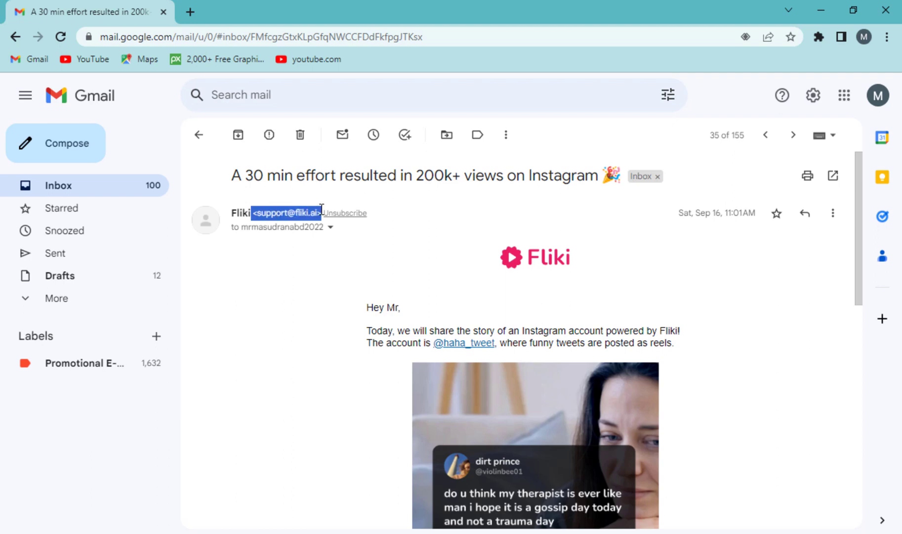
{"action": "right_click", "coordinate": [293, 214]}
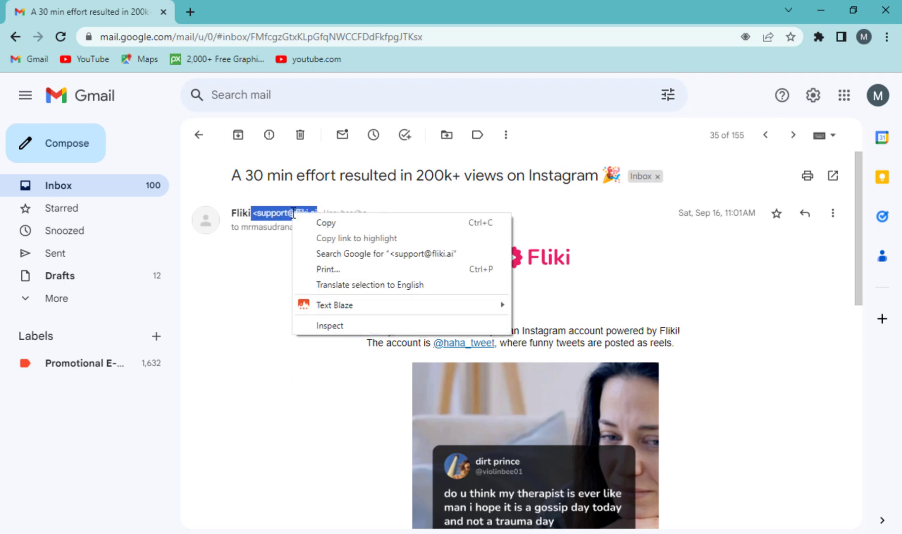
{"action": "left_click", "coordinate": [322, 224]}
{"action": "left_click", "coordinate": [62, 190]}
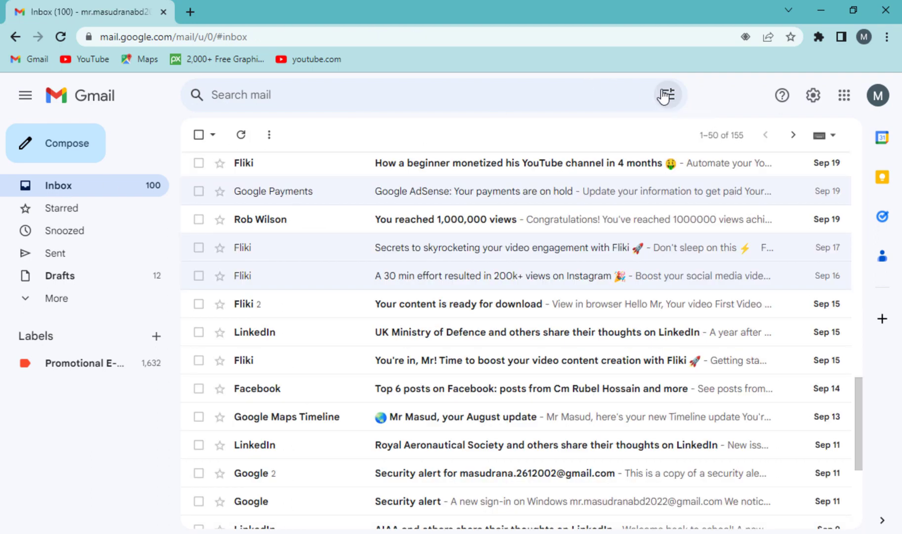
Start a filter from an advanced search with the pasted Fliki sender address in Has the words.
{"action": "left_click", "coordinate": [667, 94]}
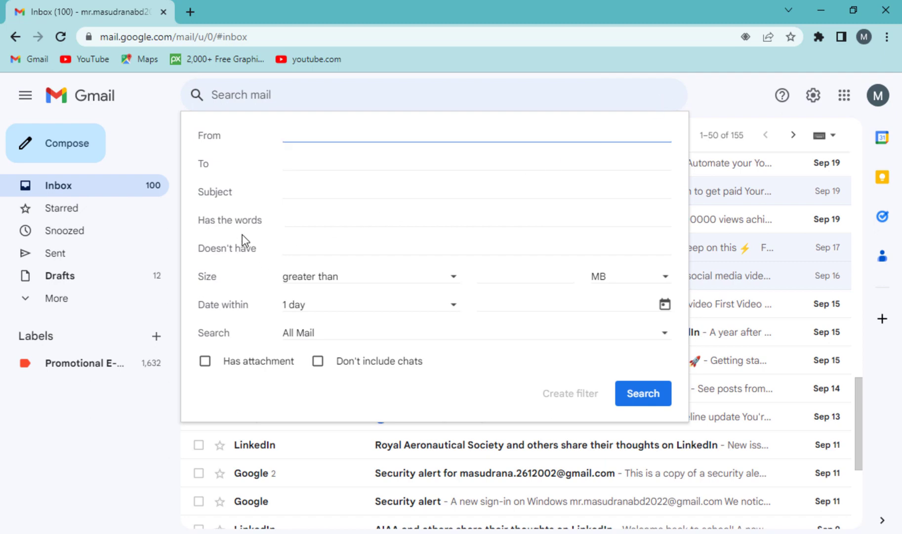
{"action": "left_click_drag", "start_coordinate": [217, 226], "coordinate": [262, 225]}
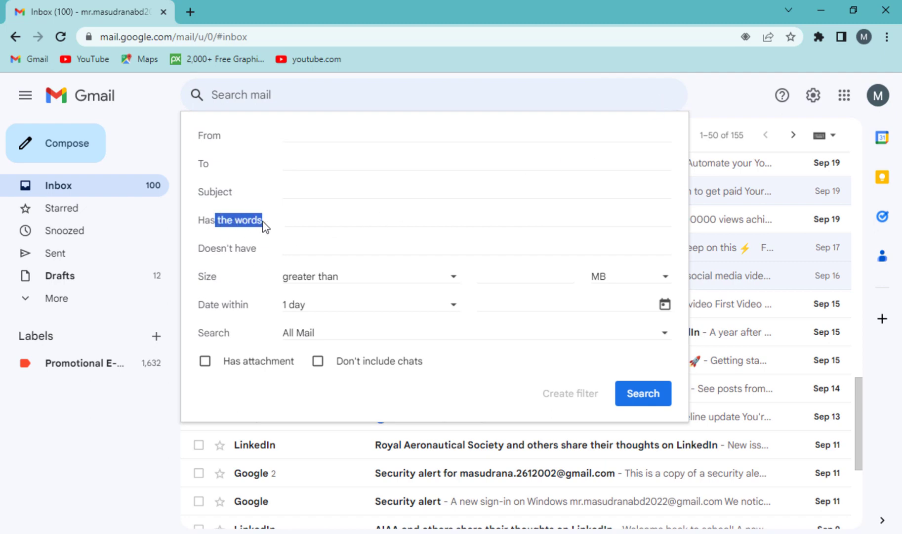
{"action": "left_click", "coordinate": [359, 221]}
{"action": "key", "text": "ctrl+v"}
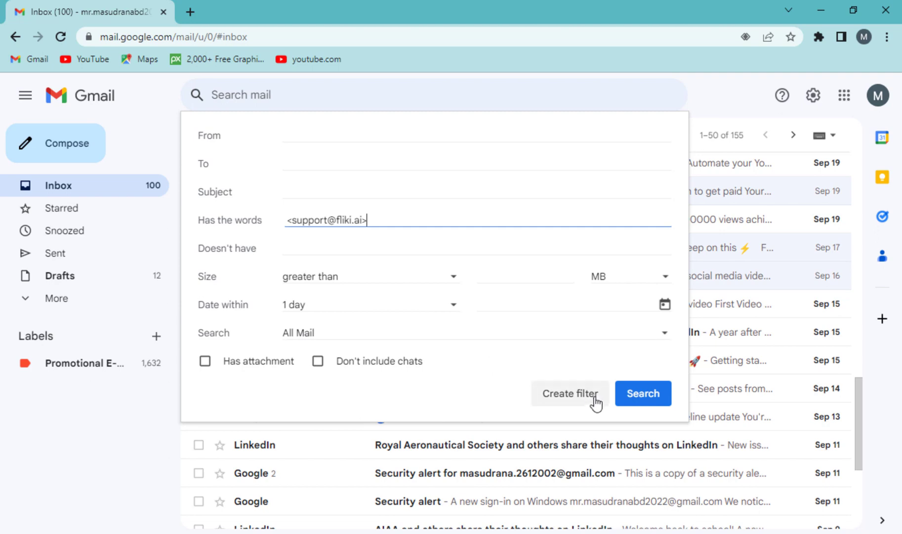
{"action": "left_click", "coordinate": [567, 401]}
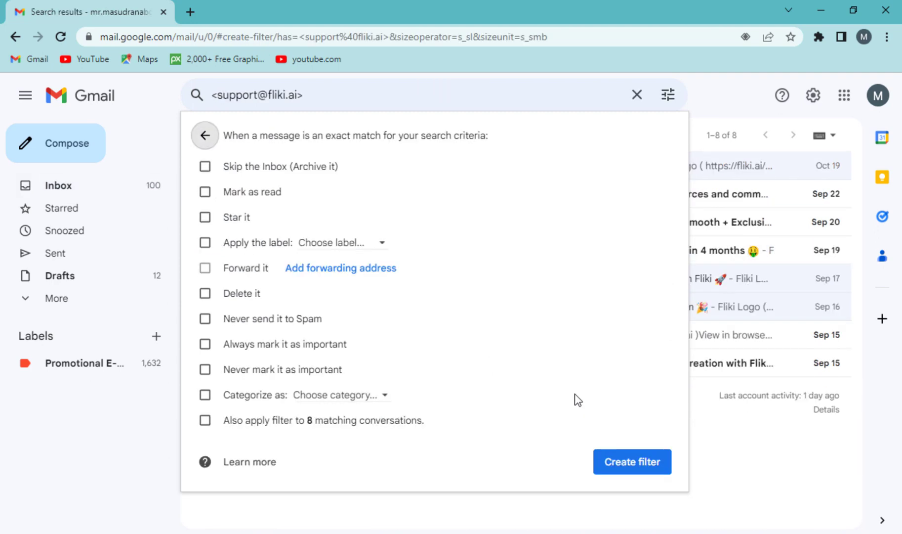
Make the filter skip the Inbox and apply Promotional E-mail to the 8 existing conversations too.
{"action": "left_click", "coordinate": [226, 167]}
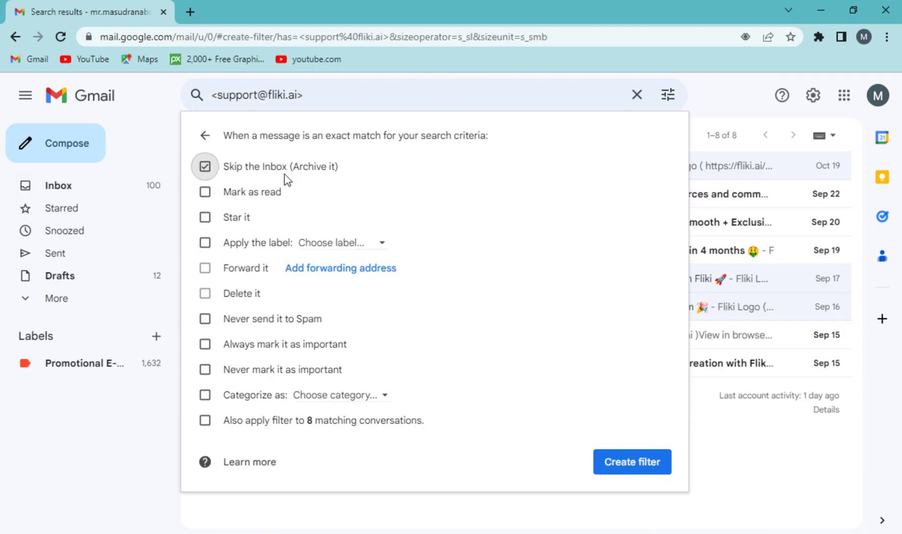
{"action": "left_click", "coordinate": [333, 243]}
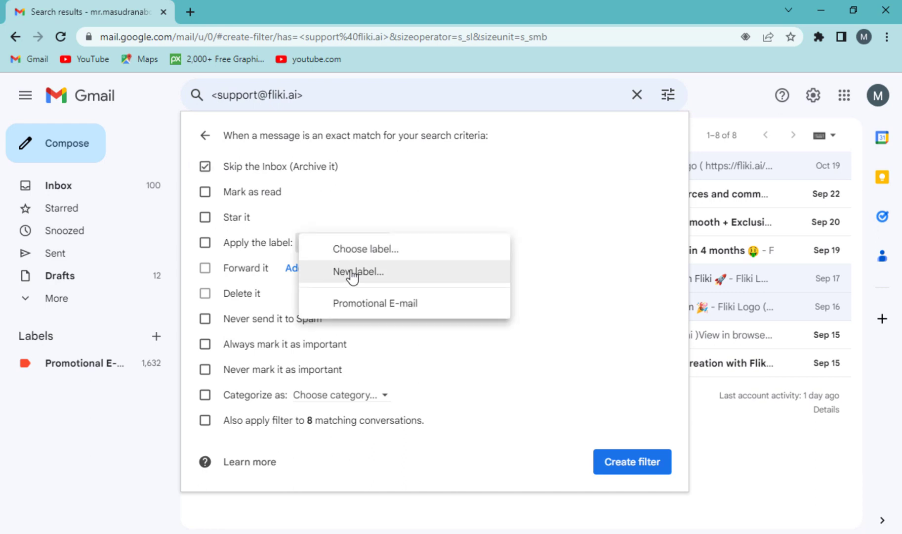
{"action": "left_click", "coordinate": [373, 306]}
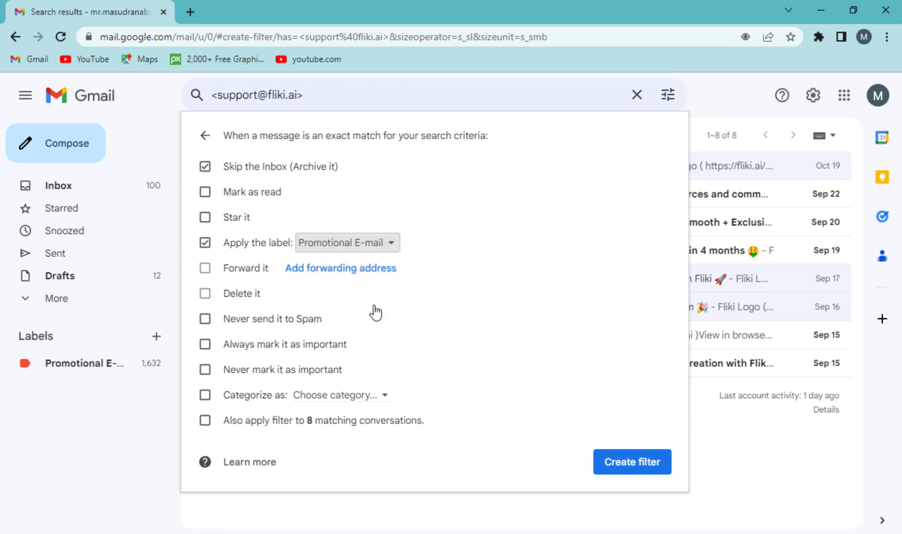
{"action": "left_click", "coordinate": [218, 428]}
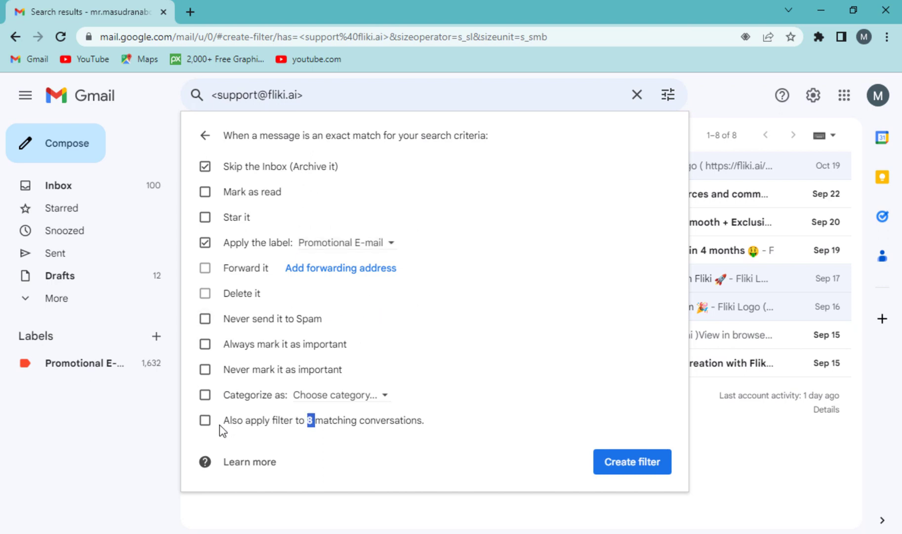
{"action": "left_click", "coordinate": [206, 422]}
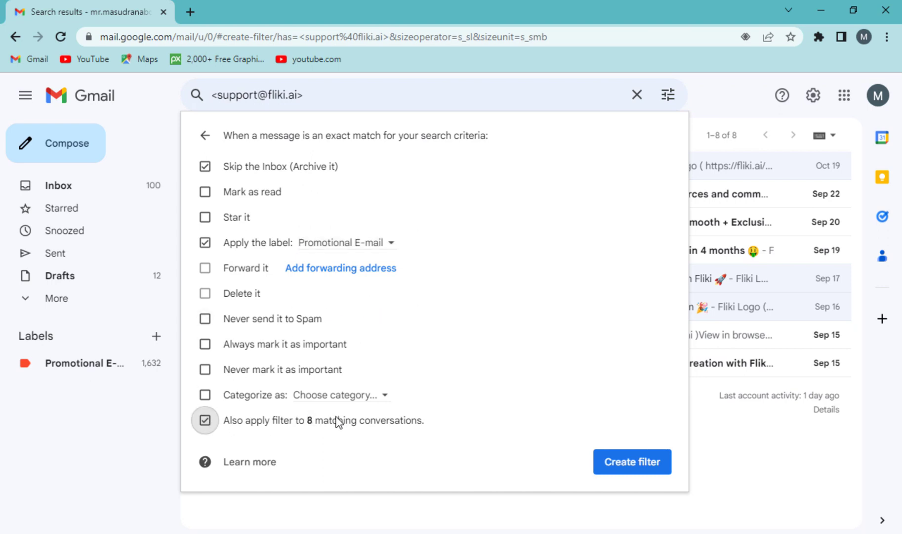
{"action": "left_click", "coordinate": [627, 466]}
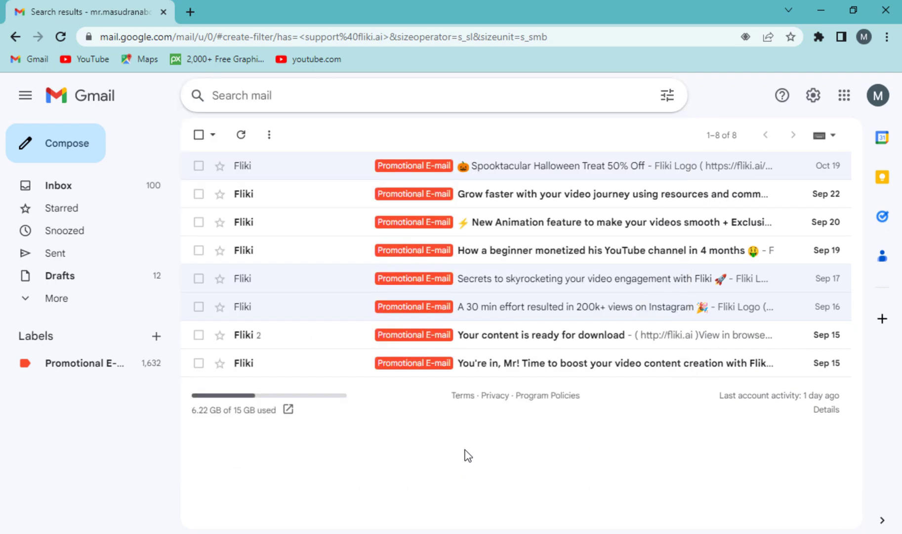
Open the YouTube new-comment email under Promotional E-mail and copy its sender address.
{"action": "left_click", "coordinate": [415, 363]}
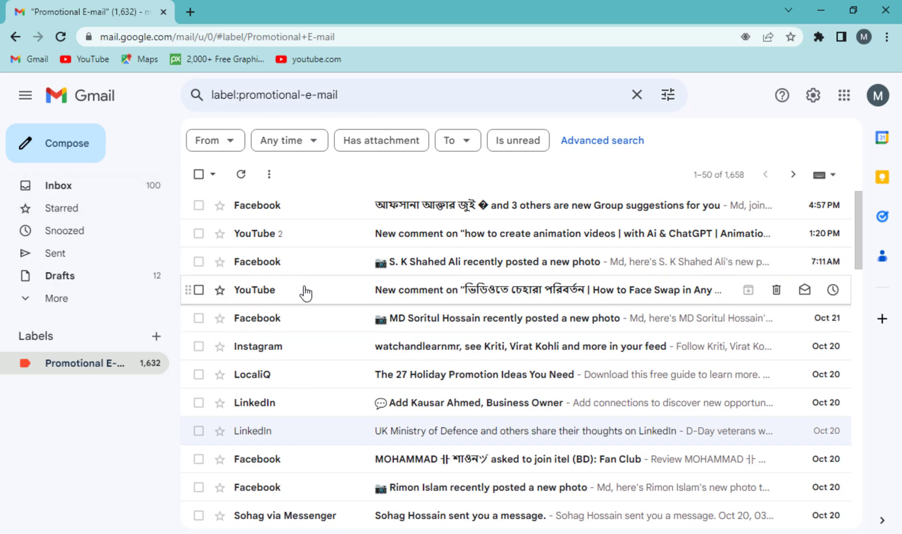
{"action": "left_click", "coordinate": [280, 237]}
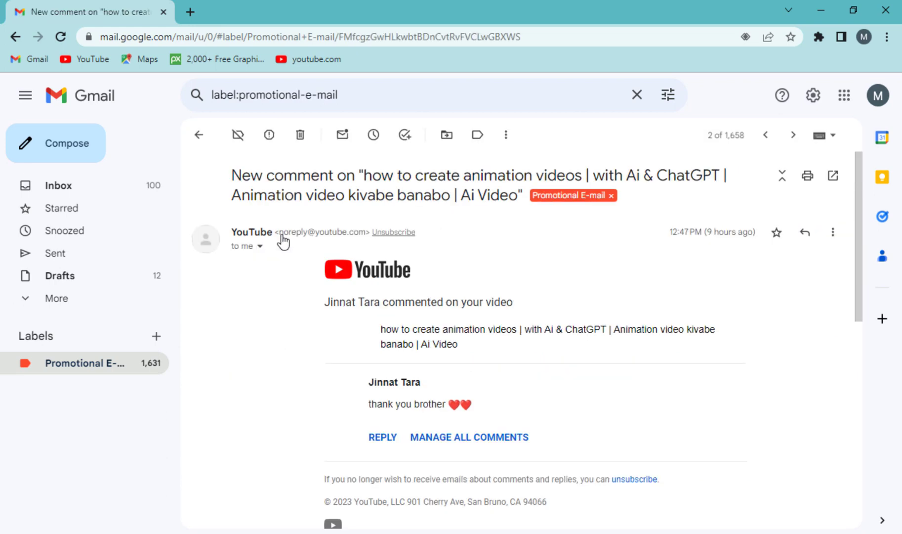
{"action": "left_click_drag", "start_coordinate": [275, 232], "coordinate": [369, 232]}
{"action": "right_click", "coordinate": [336, 232]}
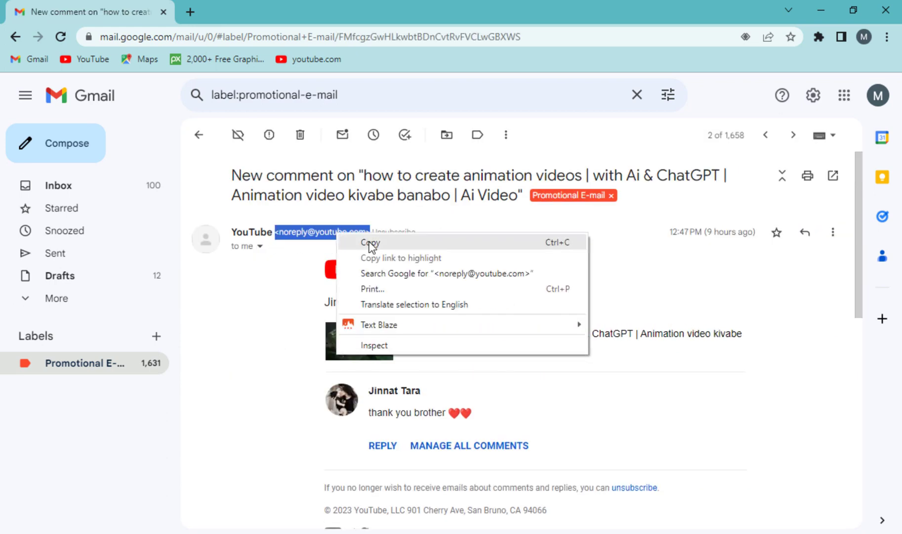
{"action": "left_click", "coordinate": [370, 243]}
{"action": "left_click", "coordinate": [813, 95]}
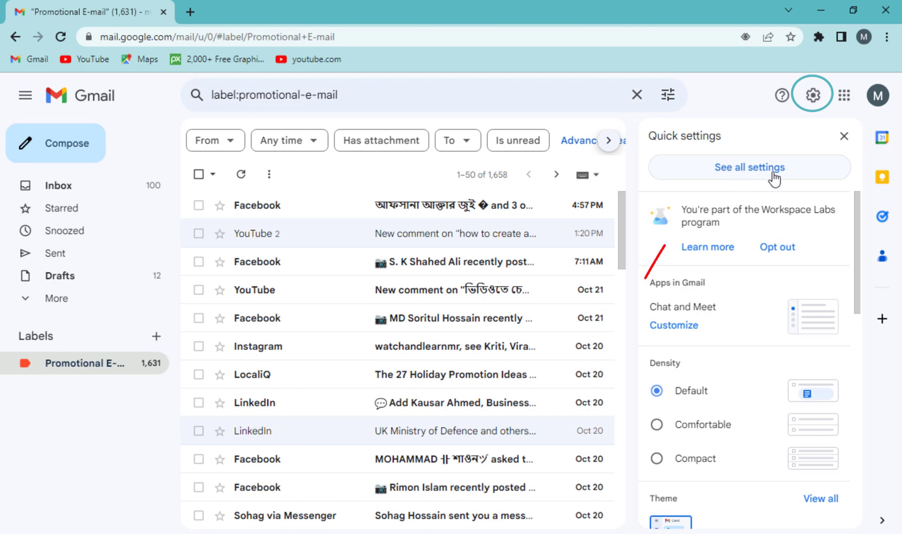
Open the Unsubscribe filter for editing from the Filters and Blocked Addresses settings.
{"action": "left_click", "coordinate": [762, 178]}
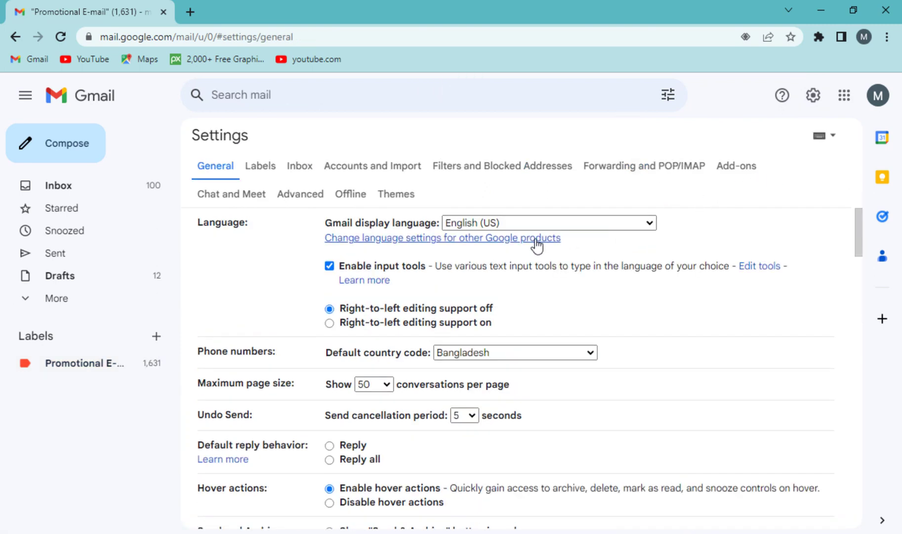
{"action": "left_click", "coordinate": [518, 173]}
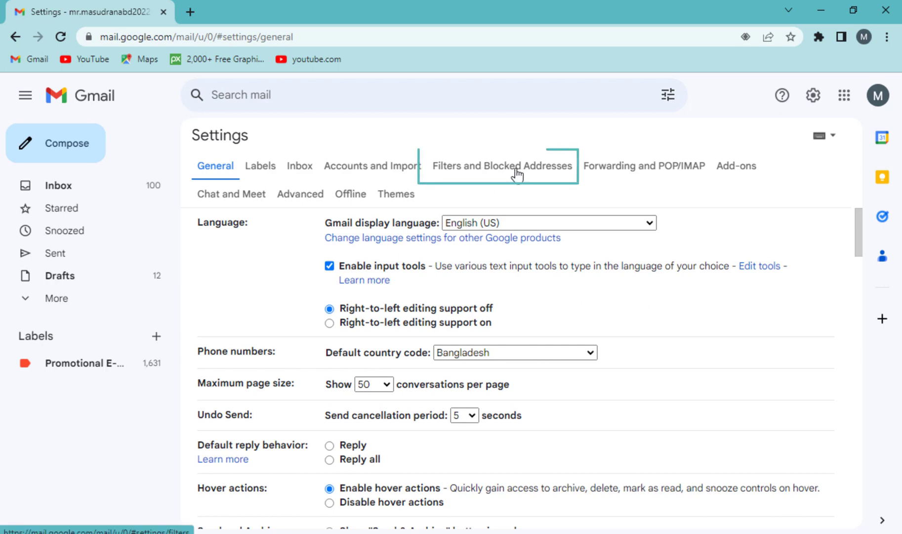
{"action": "left_click_drag", "start_coordinate": [372, 242], "coordinate": [295, 252]}
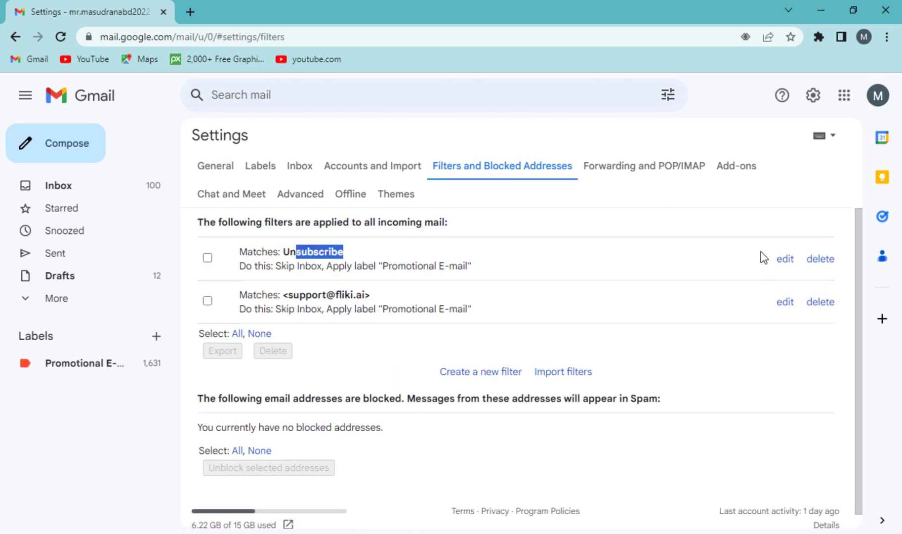
{"action": "left_click", "coordinate": [786, 260]}
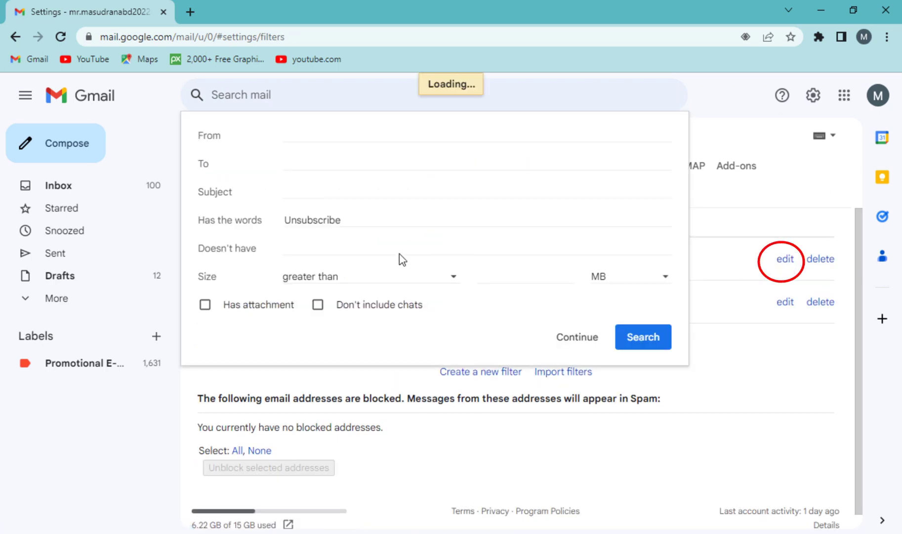
Exclude YouTube's no-reply address, apply the filter to matching conversations, and update it.
{"action": "left_click_drag", "start_coordinate": [214, 249], "coordinate": [253, 248]}
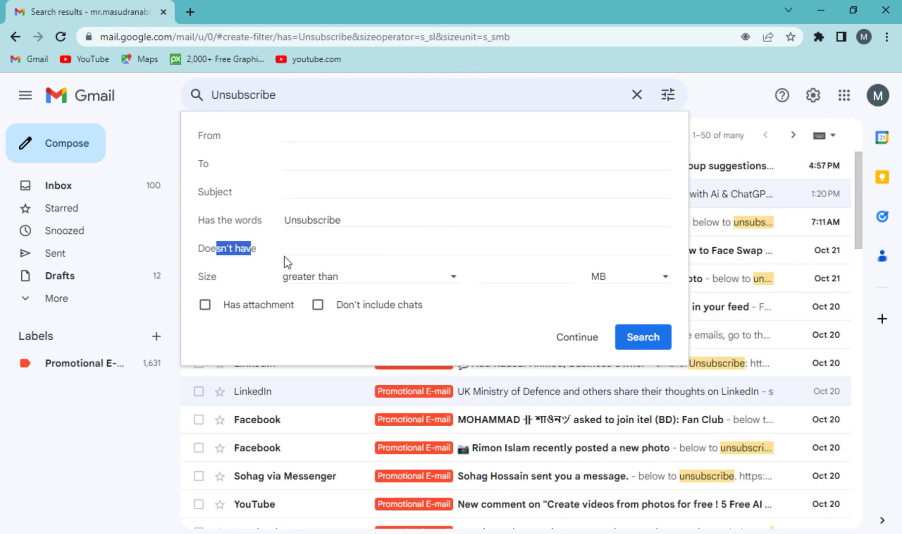
{"action": "left_click", "coordinate": [310, 249]}
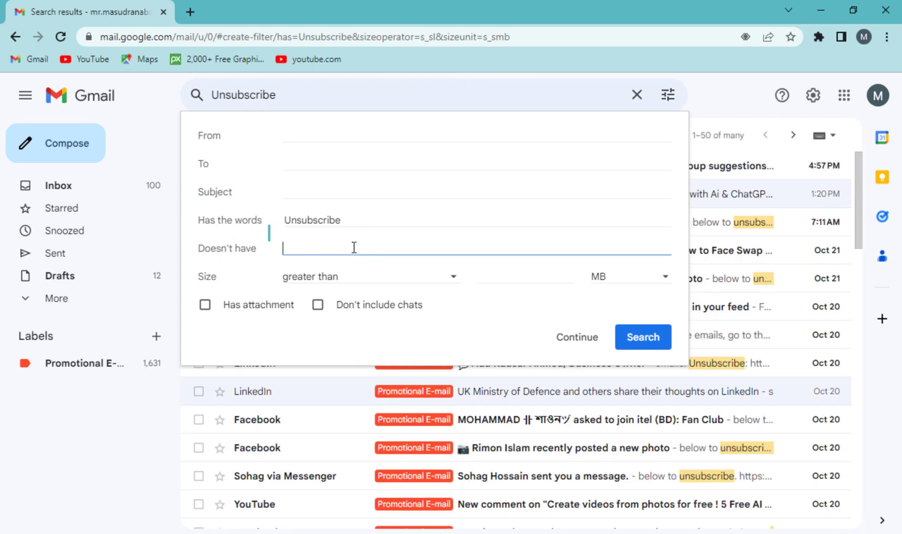
{"action": "key", "text": "ctrl+v"}
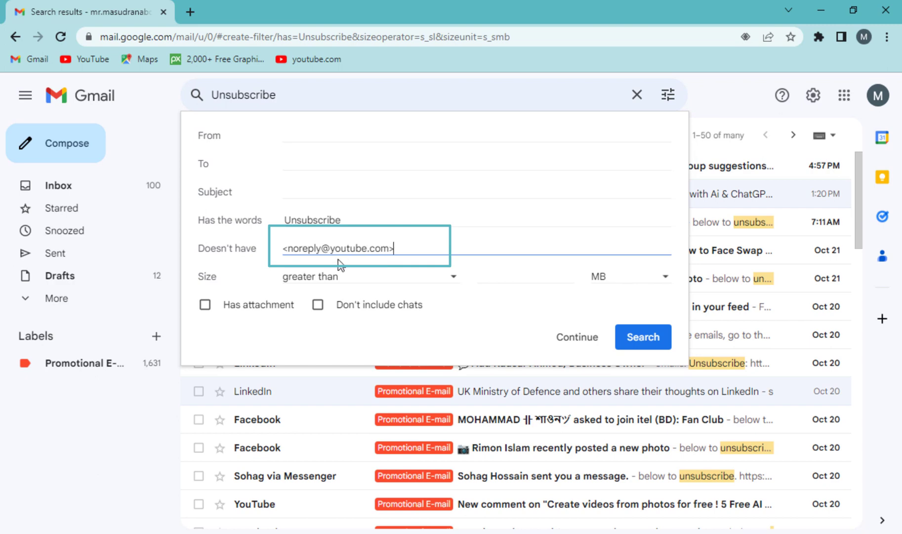
{"action": "left_click", "coordinate": [575, 345]}
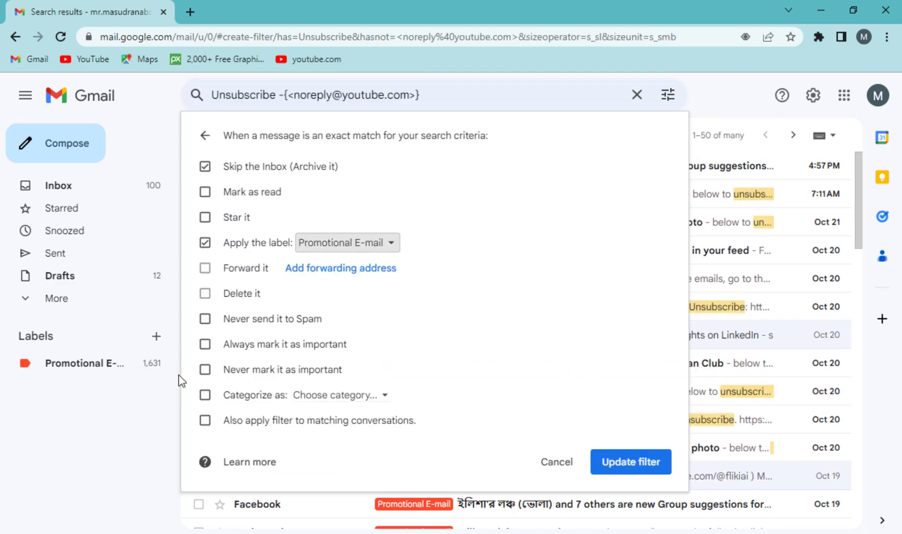
{"action": "left_click_drag", "start_coordinate": [283, 421], "coordinate": [348, 421]}
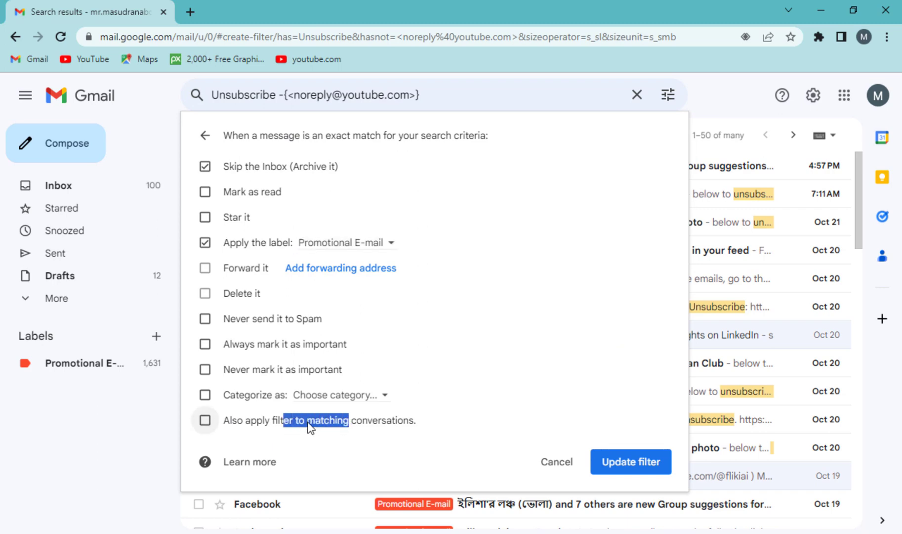
{"action": "left_click", "coordinate": [205, 421]}
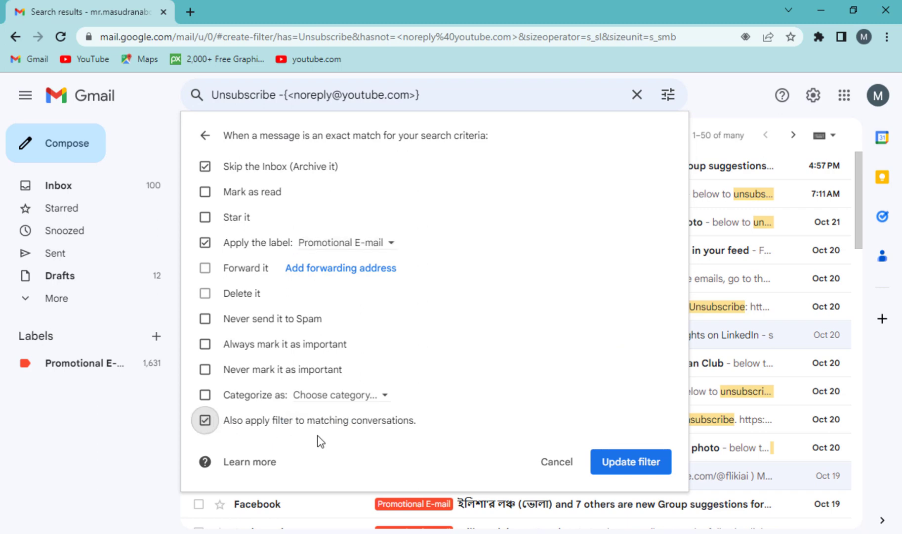
{"action": "left_click", "coordinate": [633, 466]}
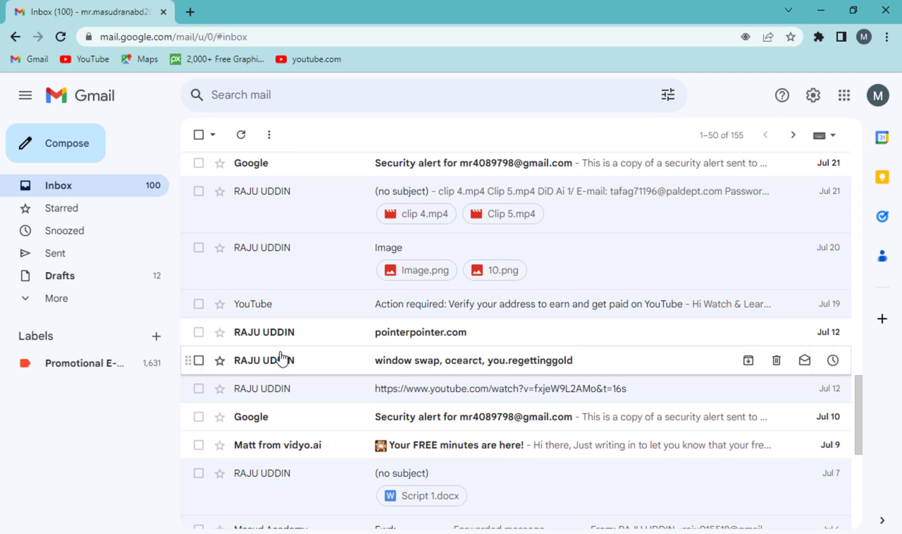
Copy the sender's address from the pointerpointer.com email into advanced search's Has the words field.
{"action": "mouse_move", "coordinate": [292, 366]}
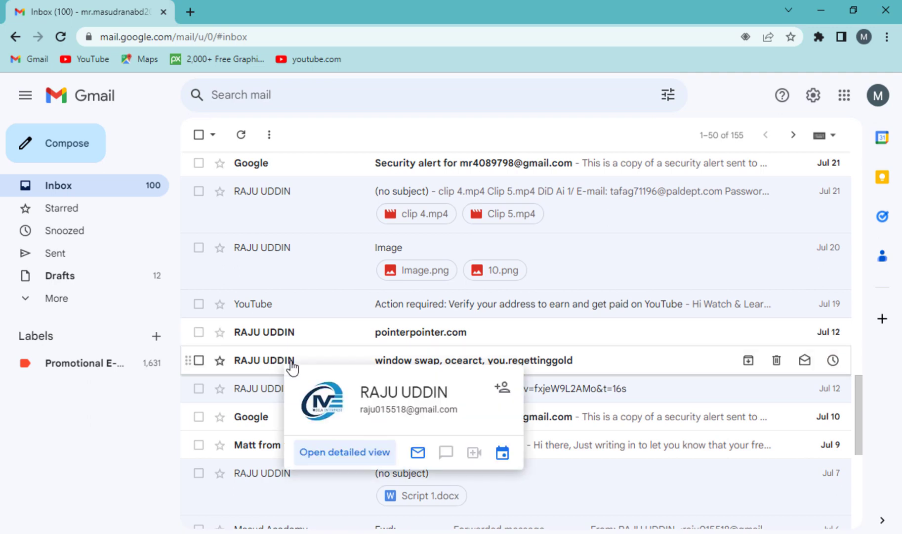
{"action": "left_click", "coordinate": [291, 341]}
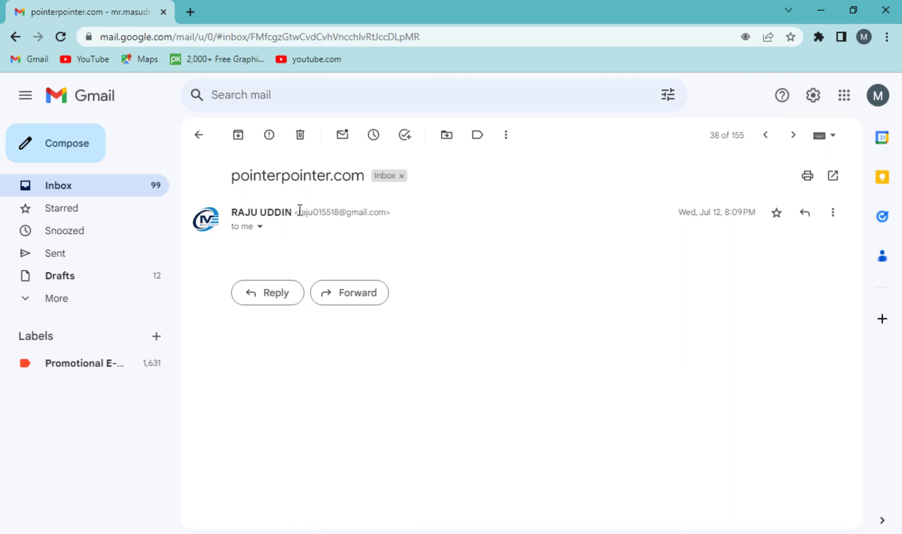
{"action": "left_click_drag", "start_coordinate": [356, 216], "coordinate": [402, 217]}
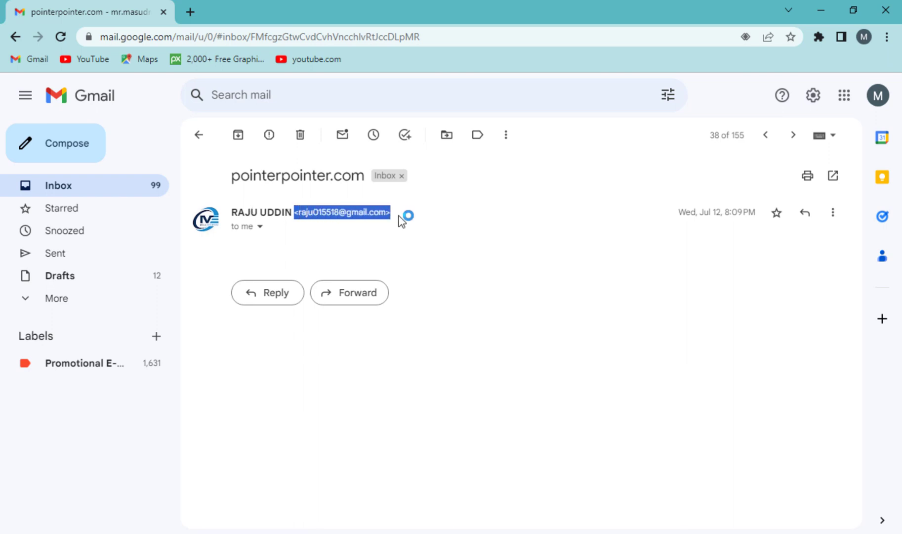
{"action": "key", "text": "u"}
{"action": "left_click", "coordinate": [668, 97]}
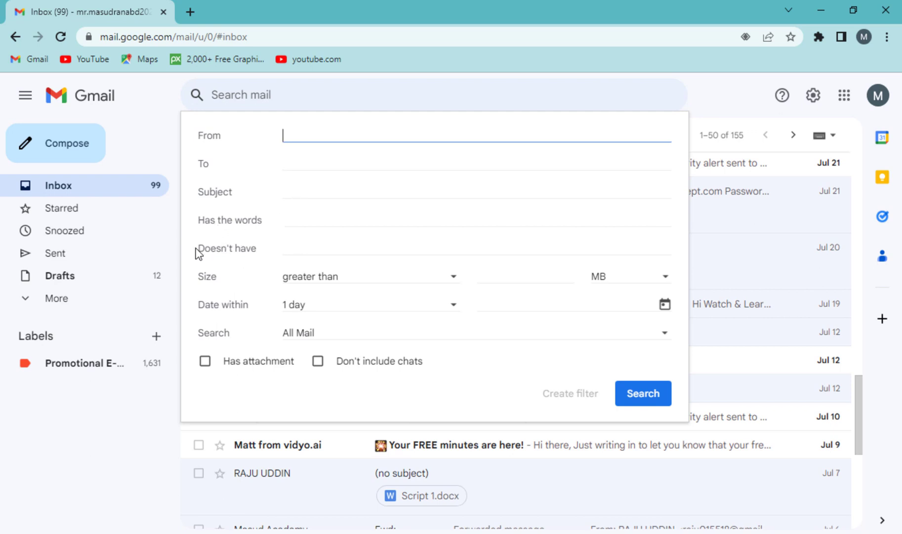
{"action": "left_click_drag", "start_coordinate": [204, 220], "coordinate": [273, 220]}
{"action": "left_click", "coordinate": [289, 222]}
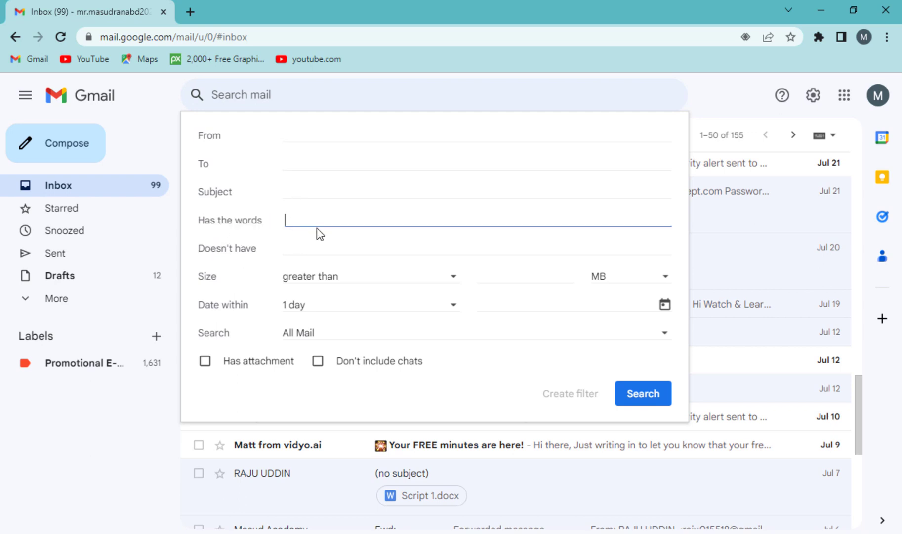
{"action": "key", "text": "ctrl+v"}
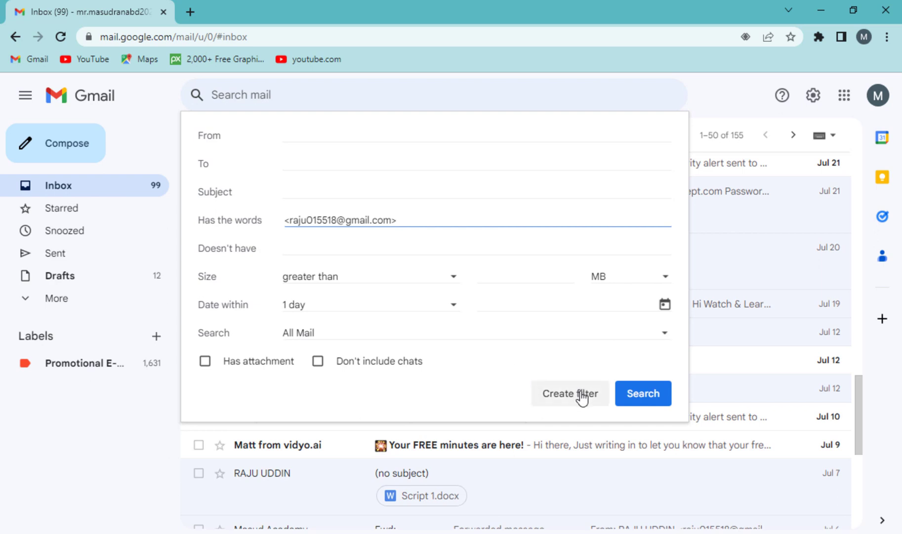
Create a filter that skips the Inbox, applies a new sender-named label, and covers 17 existing conversations.
{"action": "left_click", "coordinate": [582, 395]}
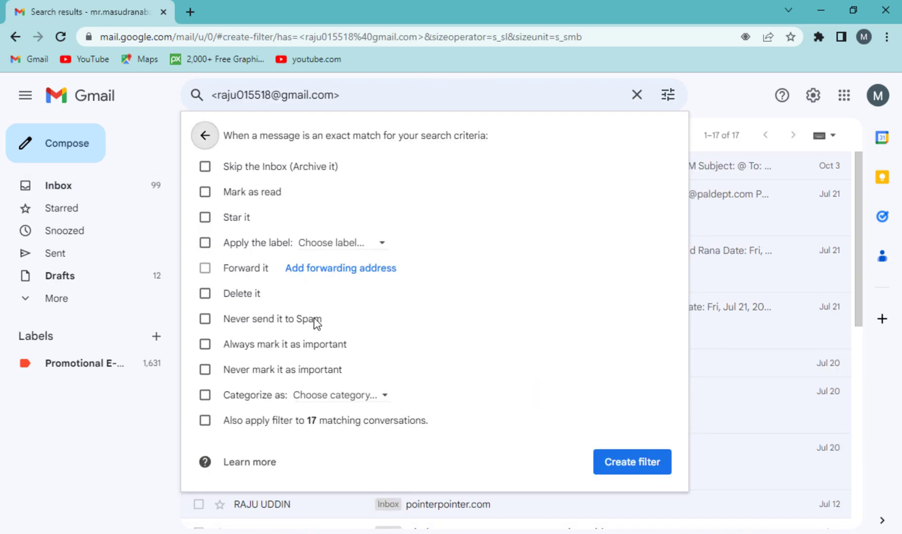
{"action": "left_click", "coordinate": [205, 166]}
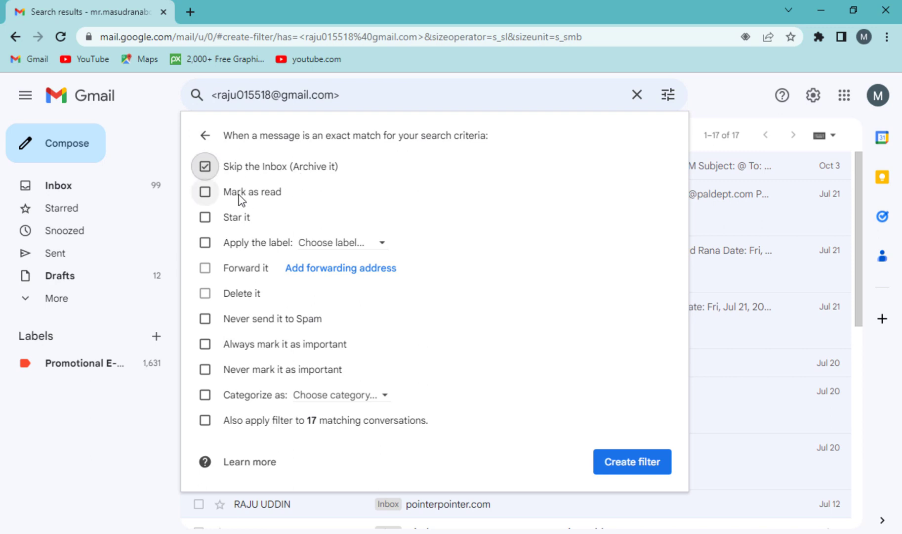
{"action": "left_click", "coordinate": [340, 242]}
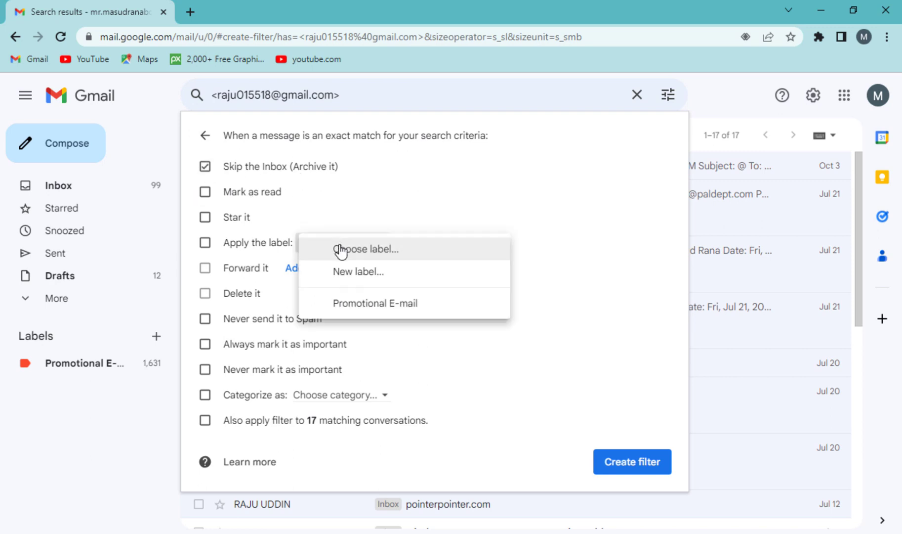
{"action": "left_click", "coordinate": [346, 213]}
{"action": "key", "text": "BackSpace"}
{"action": "key", "text": "BackSpace"}
{"action": "key", "text": "BackSpace"}
{"action": "key", "text": "BackSpace"}
{"action": "key", "text": "BackSpace"}
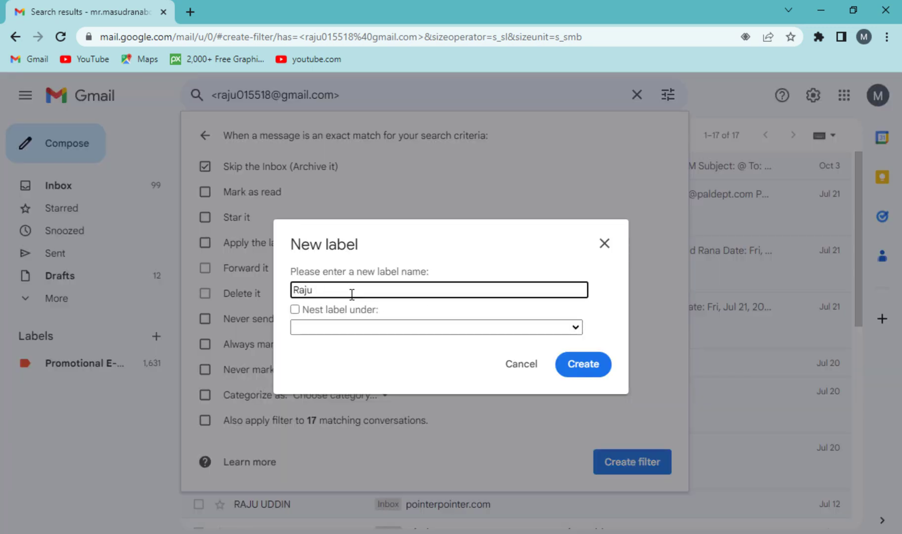
{"action": "type", "text": "Vai"}
{"action": "left_click", "coordinate": [584, 365]}
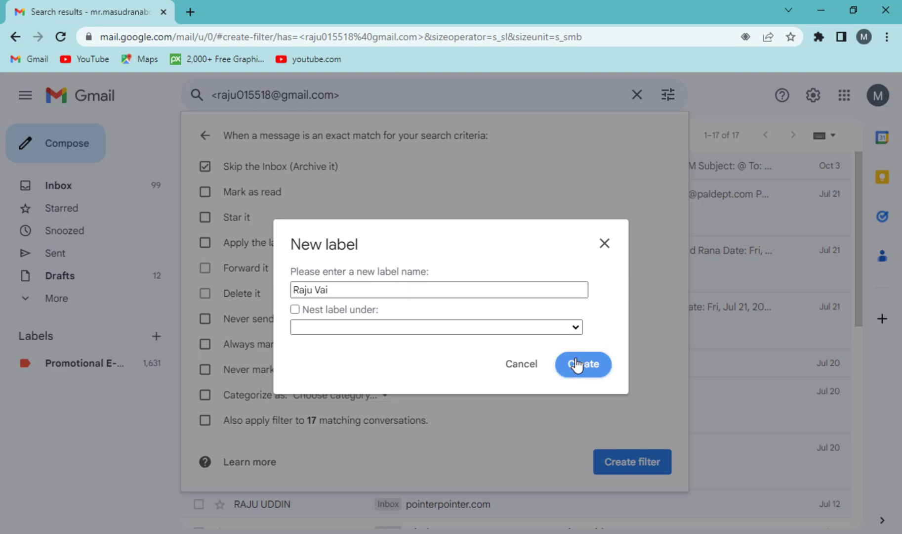
{"action": "left_click", "coordinate": [205, 420]}
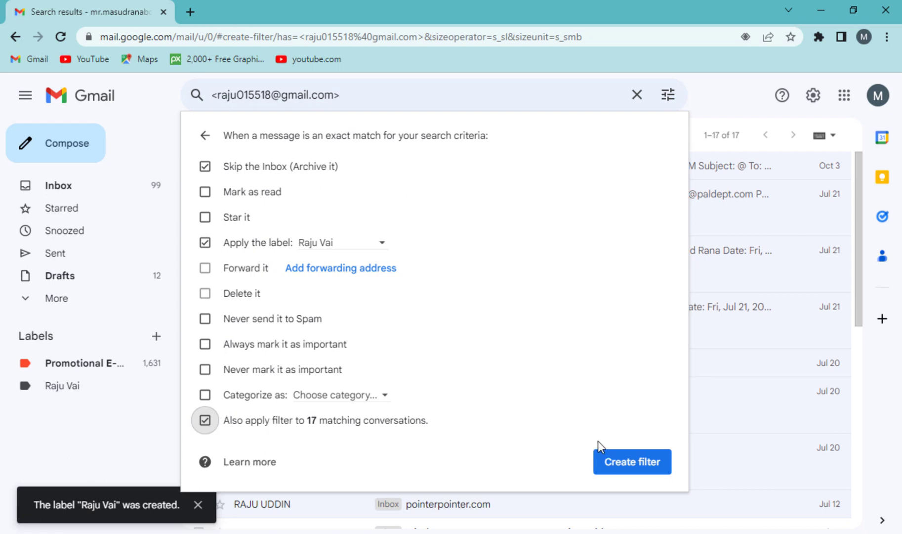
{"action": "left_click", "coordinate": [625, 462]}
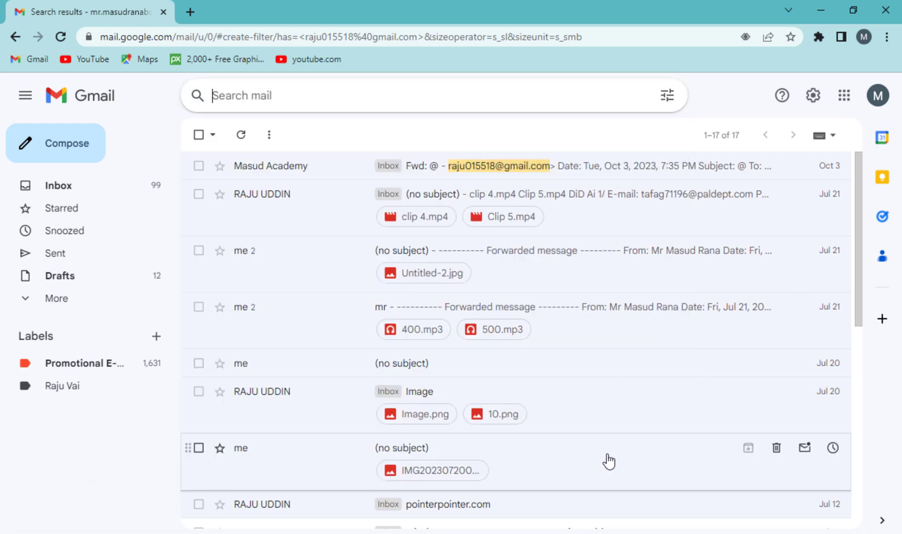
Set the new sender label's colour to orange.
{"action": "left_click", "coordinate": [157, 385]}
{"action": "mouse_move", "coordinate": [198, 111]}
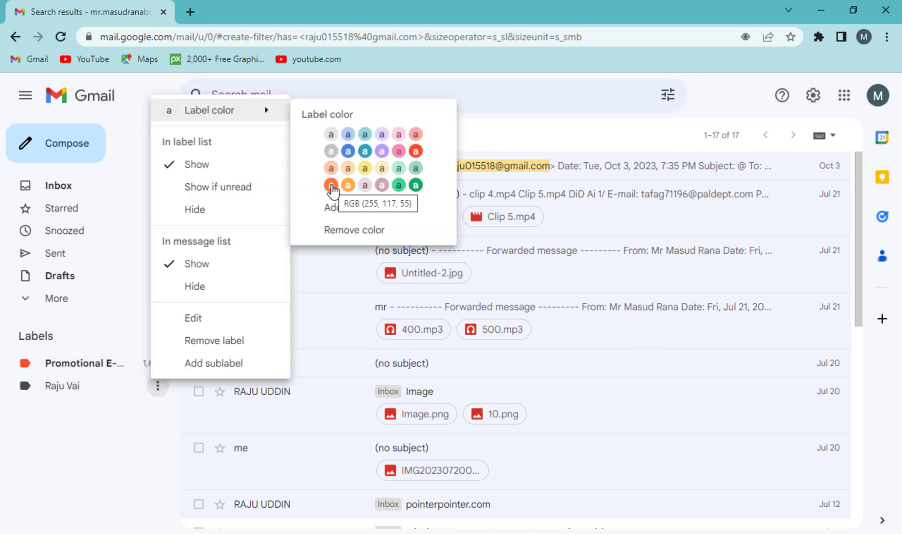
{"action": "left_click", "coordinate": [330, 182]}
Show the label's messages, then start and cancel removing the label.
{"action": "left_click", "coordinate": [82, 390]}
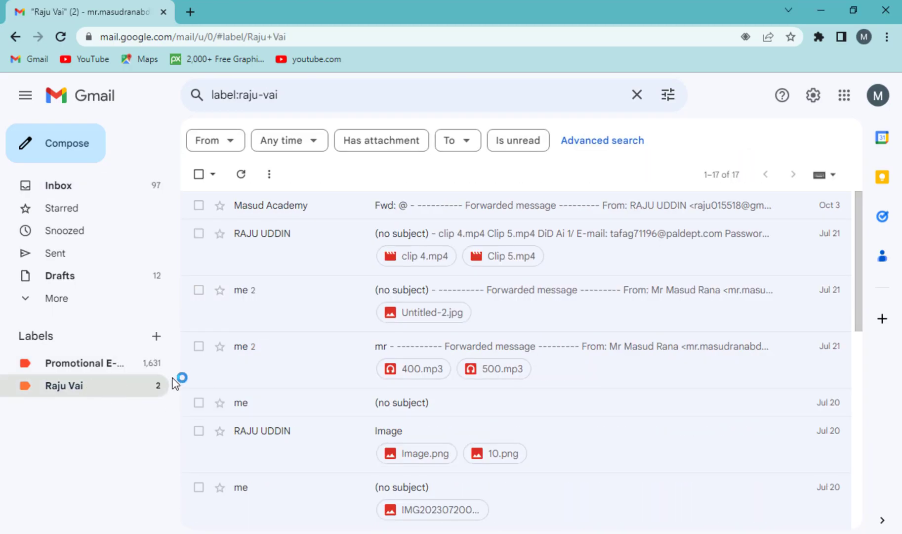
{"action": "left_click", "coordinate": [157, 386]}
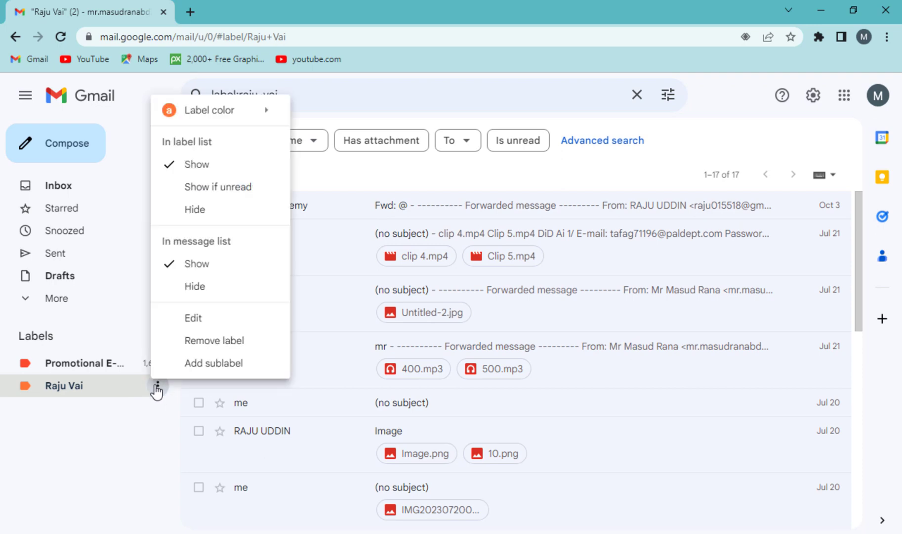
{"action": "left_click", "coordinate": [208, 347]}
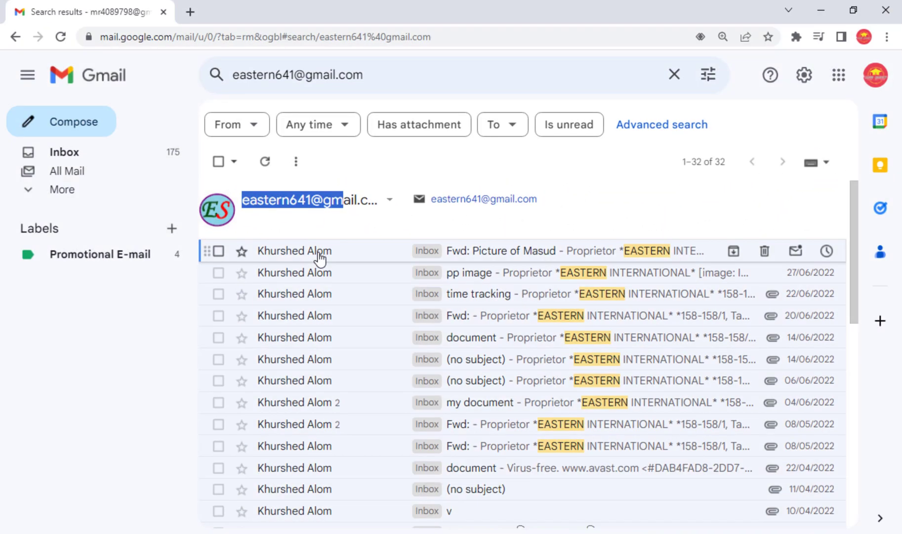
Copy the entire company signature block from the sender's first email.
{"action": "left_click", "coordinate": [312, 255]}
{"action": "scroll", "coordinate": [380, 337], "scroll_direction": "down", "scroll_amount": 4}
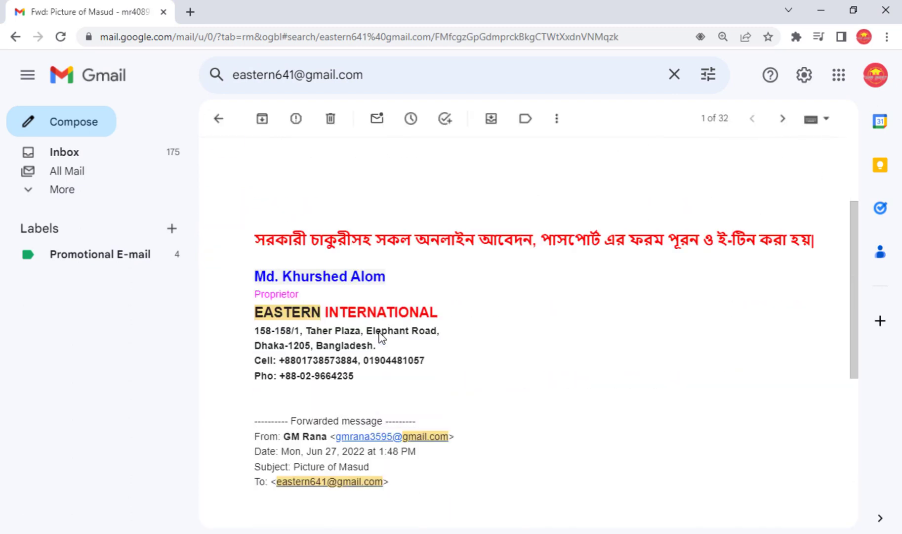
{"action": "mouse_move", "coordinate": [364, 378]}
{"action": "left_mouse_down"}
{"action": "mouse_move", "coordinate": [317, 346]}
{"action": "mouse_move", "coordinate": [260, 276]}
{"action": "mouse_move", "coordinate": [258, 242]}
{"action": "left_mouse_up"}
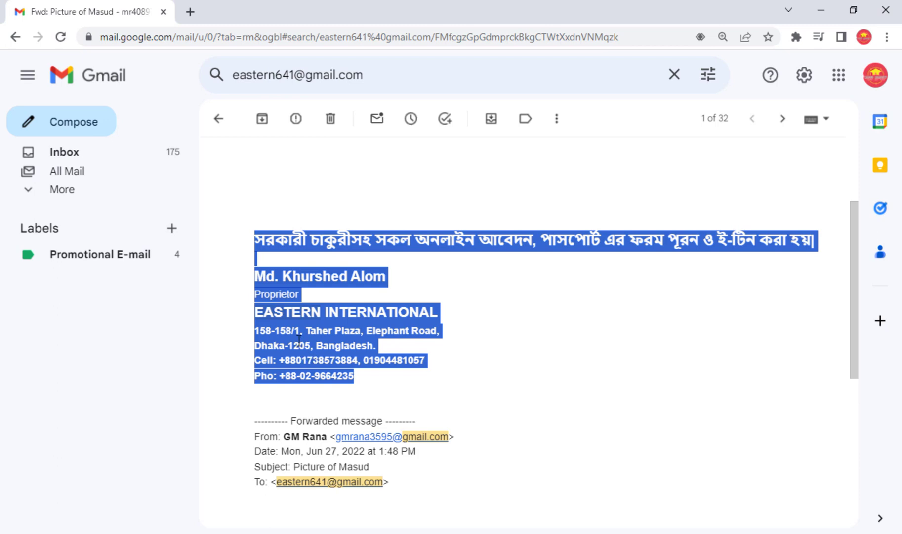
{"action": "right_click", "coordinate": [299, 340]}
{"action": "left_click", "coordinate": [326, 344]}
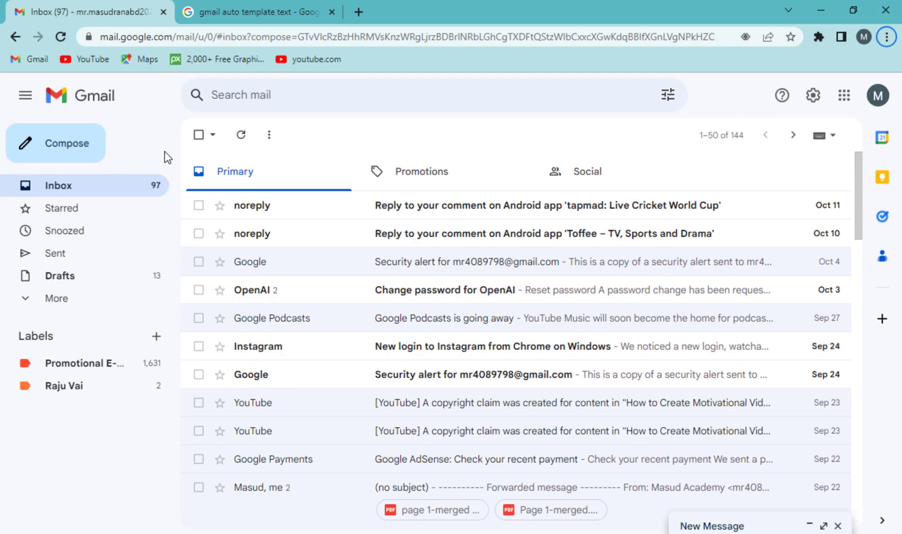
Start a new email, then discard it unfinished.
{"action": "left_click", "coordinate": [55, 155]}
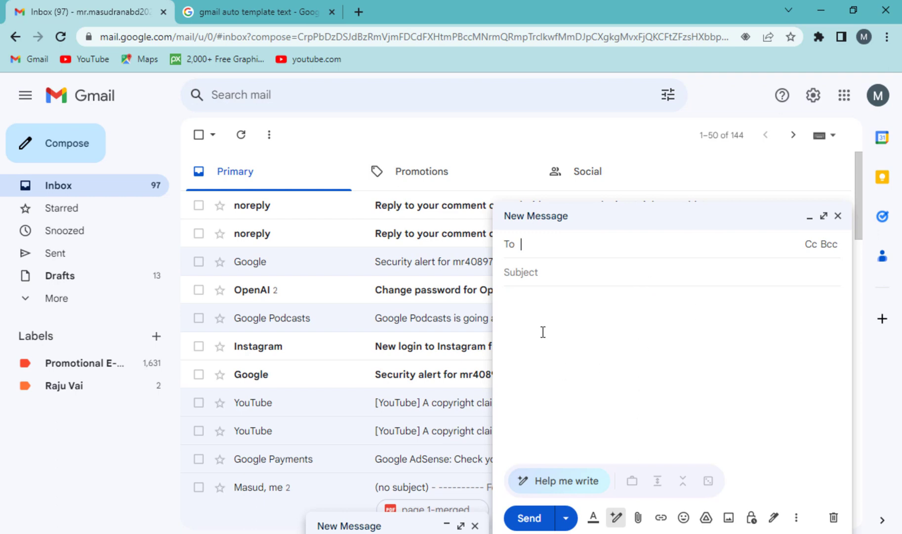
{"action": "left_click", "coordinate": [547, 317]}
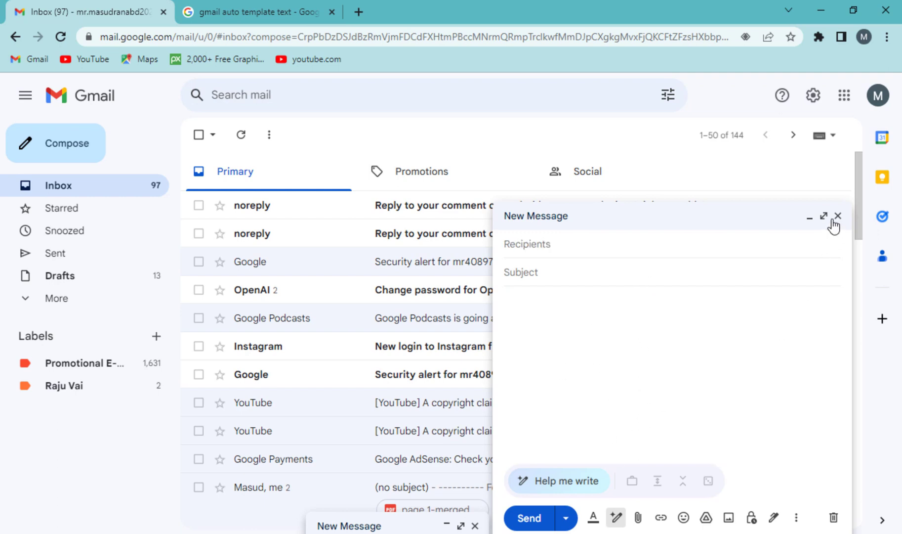
{"action": "left_click", "coordinate": [837, 216]}
Go to the full settings and begin a new signature in the General tab's Signature section.
{"action": "left_click", "coordinate": [813, 95]}
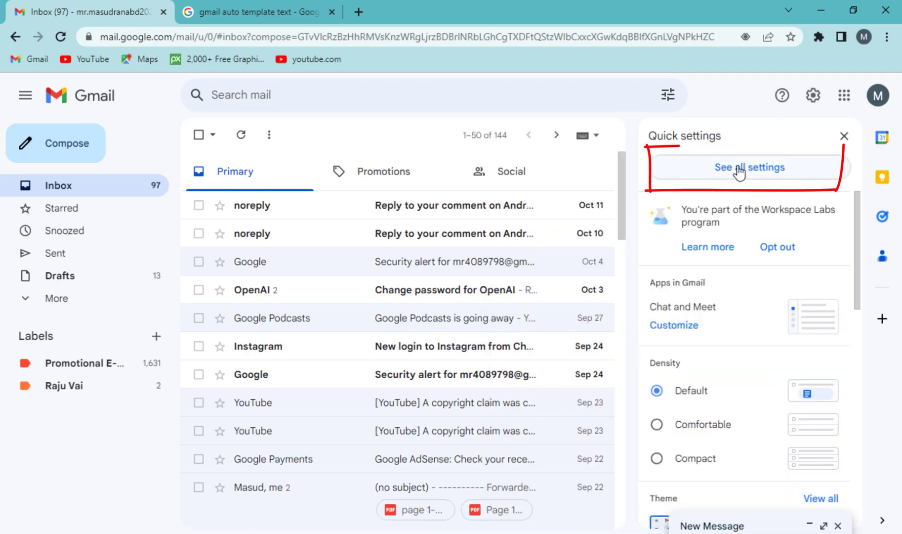
{"action": "left_click", "coordinate": [740, 171]}
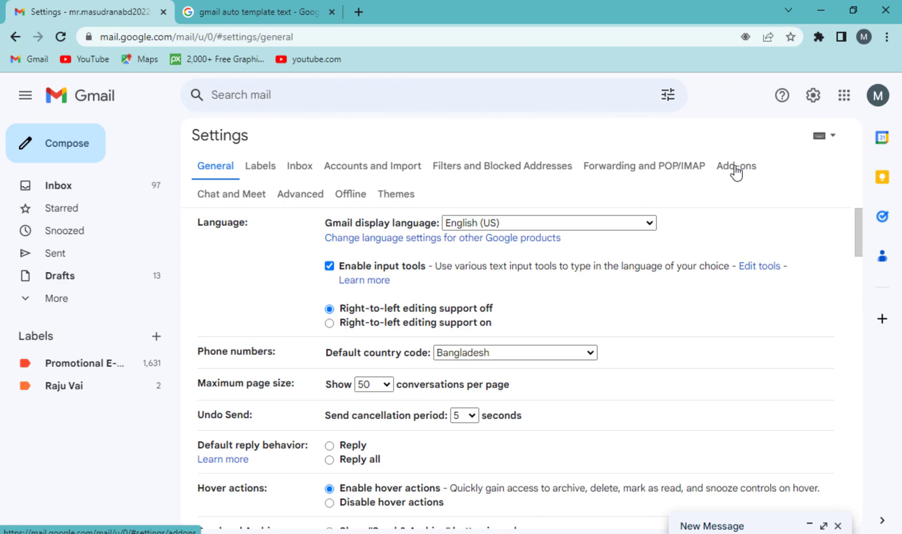
{"action": "scroll", "coordinate": [484, 431], "scroll_direction": "down", "scroll_amount": 7}
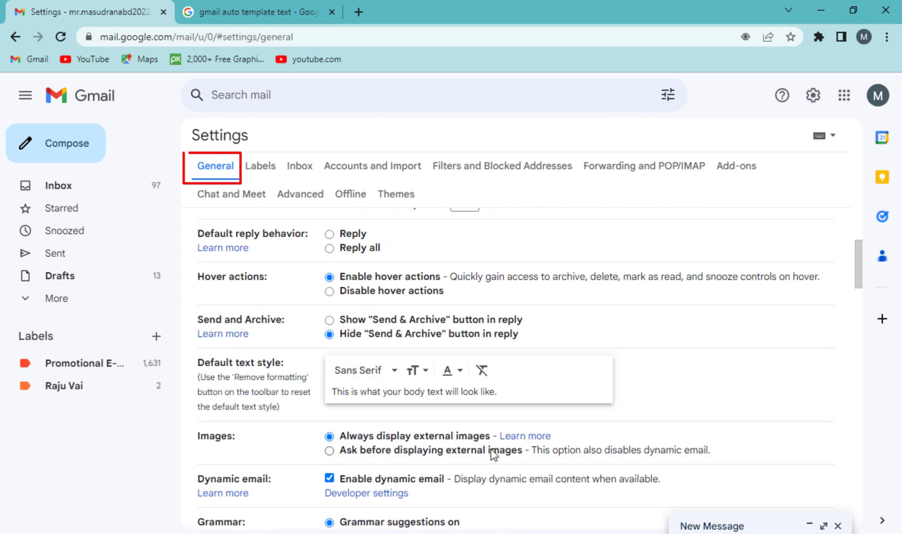
{"action": "scroll", "coordinate": [496, 451], "scroll_direction": "down", "scroll_amount": 15}
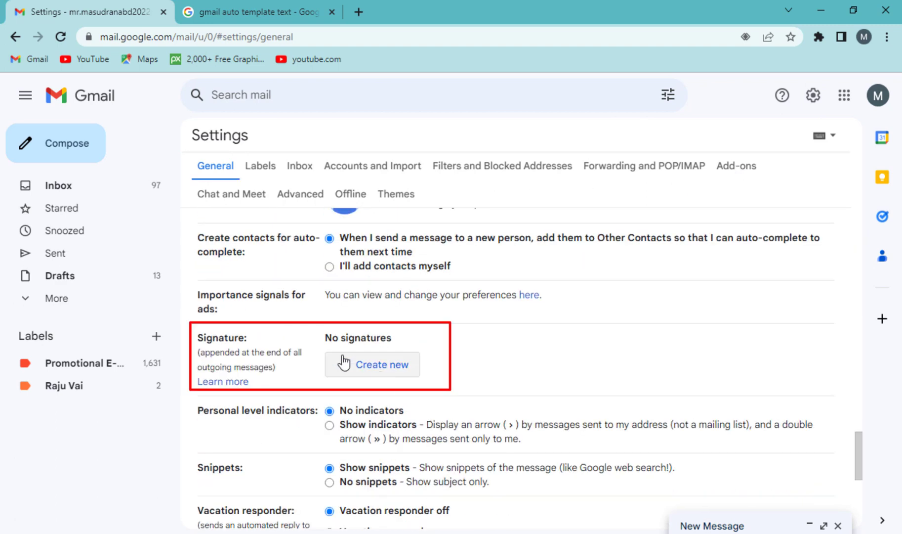
{"action": "left_click_drag", "start_coordinate": [339, 343], "coordinate": [387, 342]}
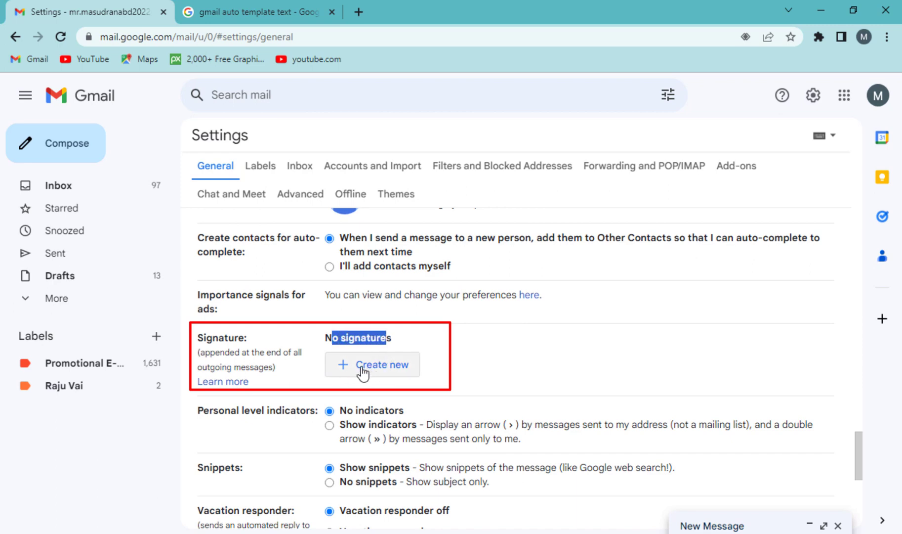
{"action": "left_click", "coordinate": [364, 371]}
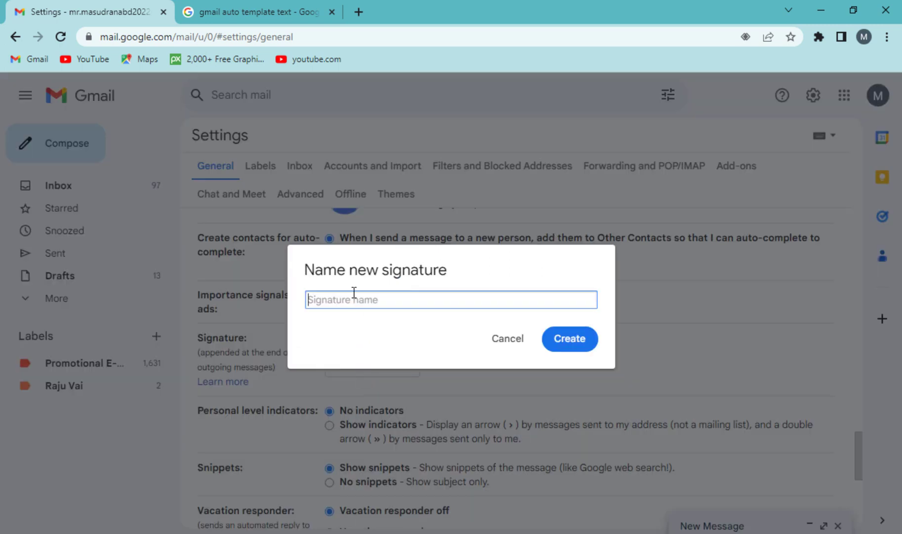
Create a signature named after a contact and paste the company signature block into it.
{"action": "left_click", "coordinate": [575, 345]}
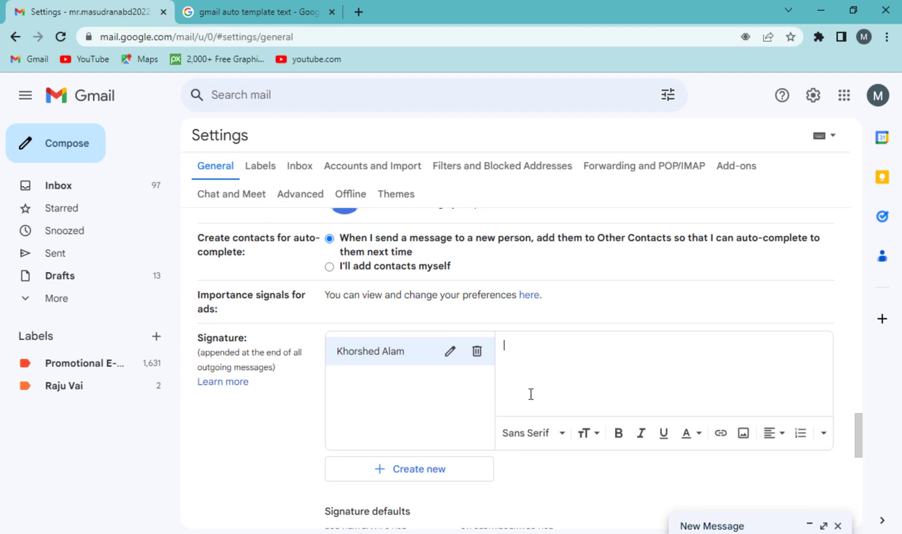
{"action": "key", "text": "ctrl+v"}
Set the signature's address and phone lines to Narrow font.
{"action": "scroll", "coordinate": [599, 378], "scroll_direction": "up", "scroll_amount": 3}
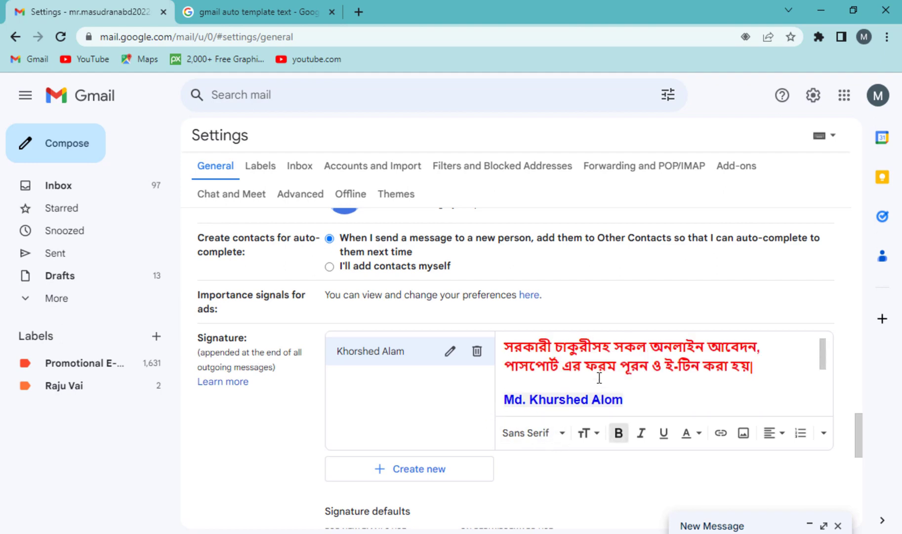
{"action": "scroll", "coordinate": [599, 378], "scroll_direction": "up", "scroll_amount": 3}
{"action": "scroll", "coordinate": [624, 397], "scroll_direction": "down", "scroll_amount": 3}
{"action": "left_click_drag", "start_coordinate": [762, 365], "coordinate": [502, 334]}
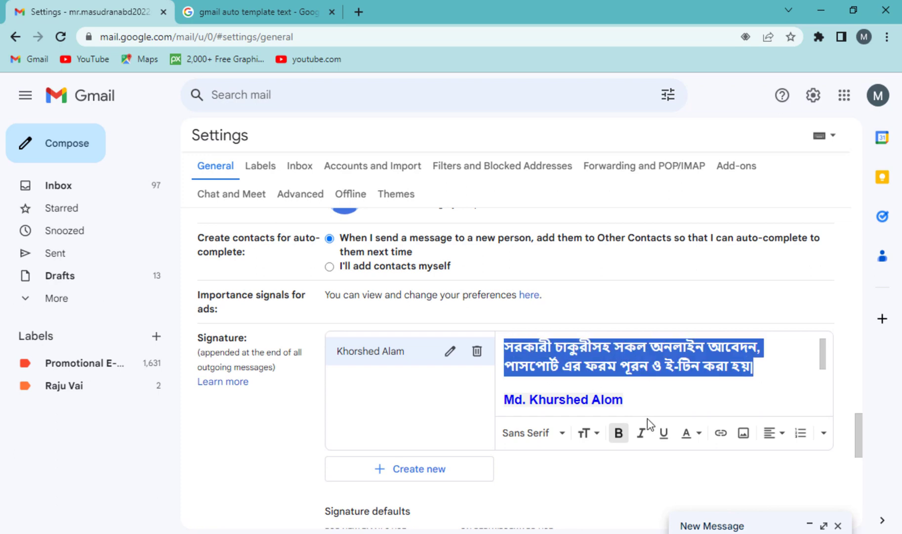
{"action": "left_click", "coordinate": [563, 434]}
{"action": "scroll", "coordinate": [642, 385], "scroll_direction": "down", "scroll_amount": 2}
{"action": "mouse_move", "coordinate": [660, 402]}
{"action": "left_mouse_down"}
{"action": "mouse_move", "coordinate": [550, 376]}
{"action": "mouse_move", "coordinate": [504, 376]}
{"action": "left_mouse_up"}
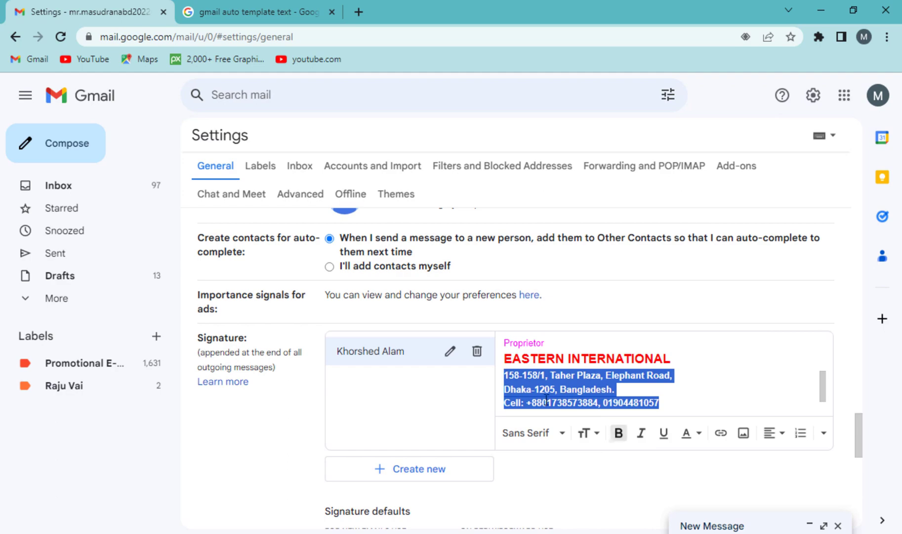
{"action": "left_click", "coordinate": [558, 434]}
{"action": "left_click", "coordinate": [544, 276]}
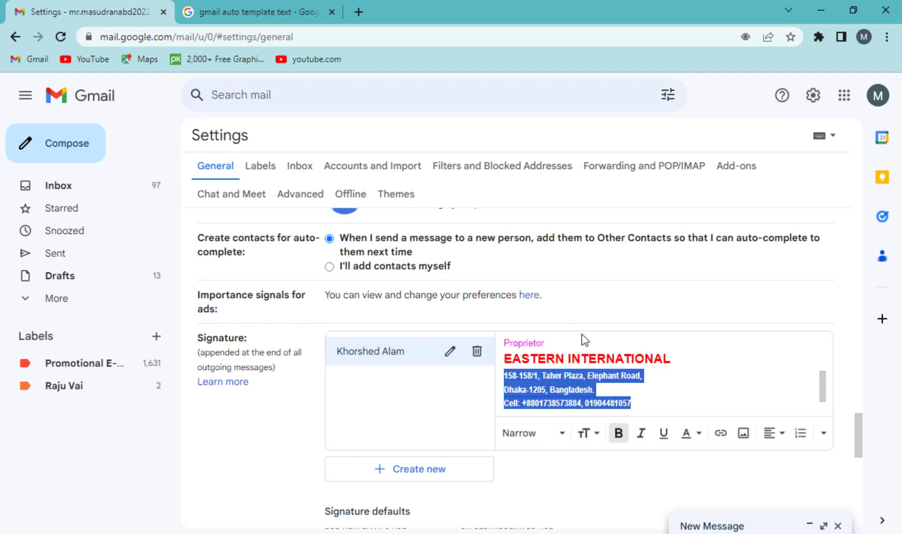
{"action": "left_click", "coordinate": [587, 398]}
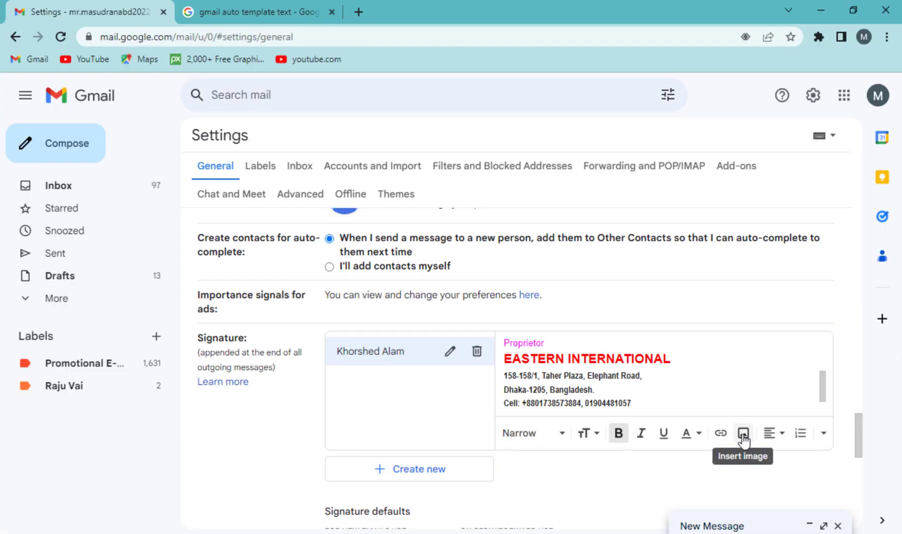
Insert My project.png from My Drive into the signature and size it Medium.
{"action": "left_click", "coordinate": [744, 434]}
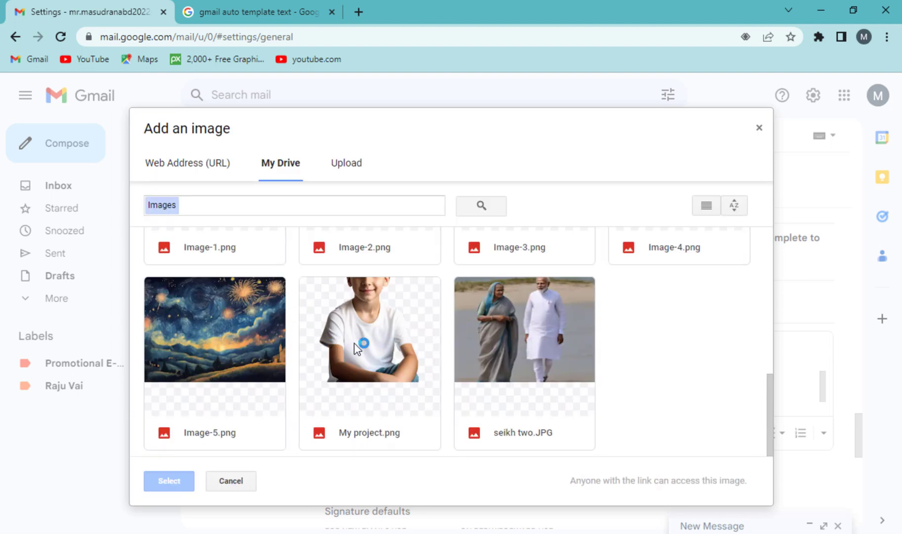
{"action": "left_click", "coordinate": [354, 343]}
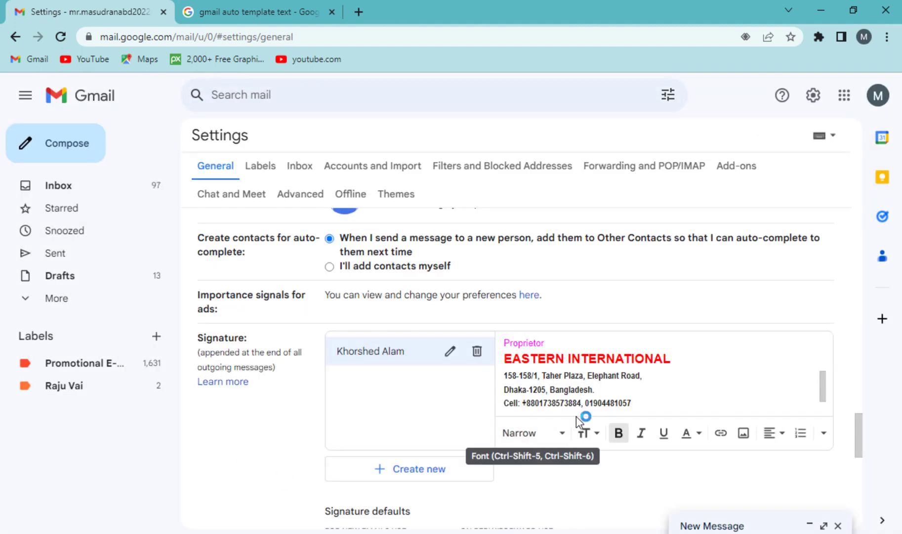
{"action": "left_click", "coordinate": [775, 374]}
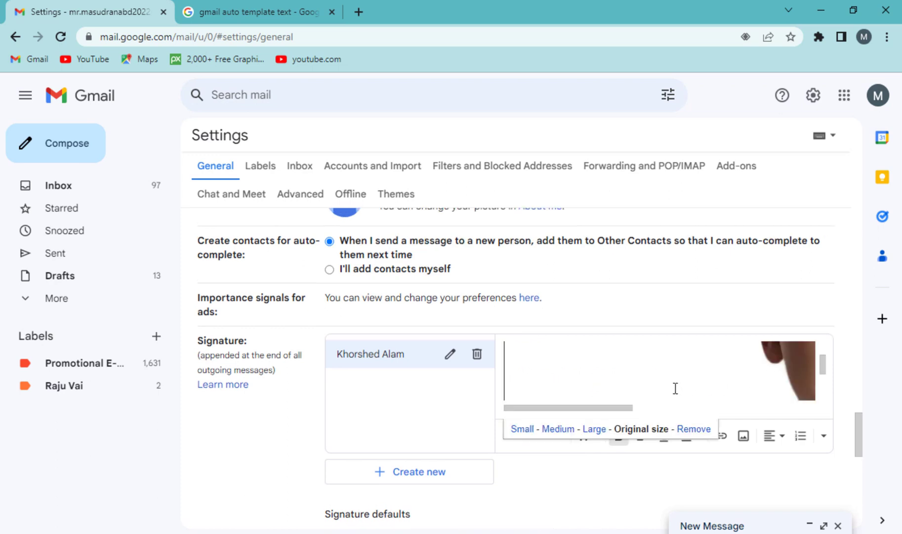
{"action": "left_click", "coordinate": [520, 429]}
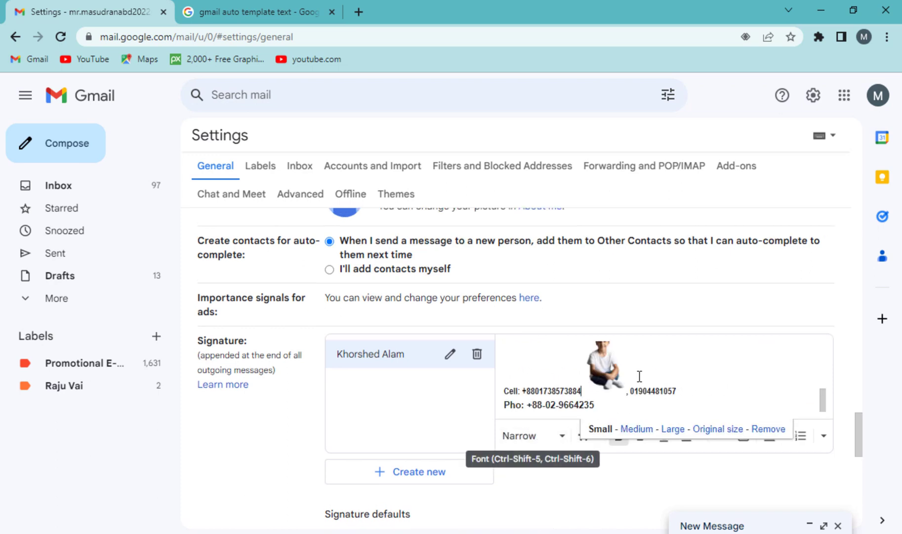
{"action": "left_click", "coordinate": [633, 429]}
{"action": "scroll", "coordinate": [636, 370], "scroll_direction": "down", "scroll_amount": 1}
{"action": "scroll", "coordinate": [636, 370], "scroll_direction": "down", "scroll_amount": 2}
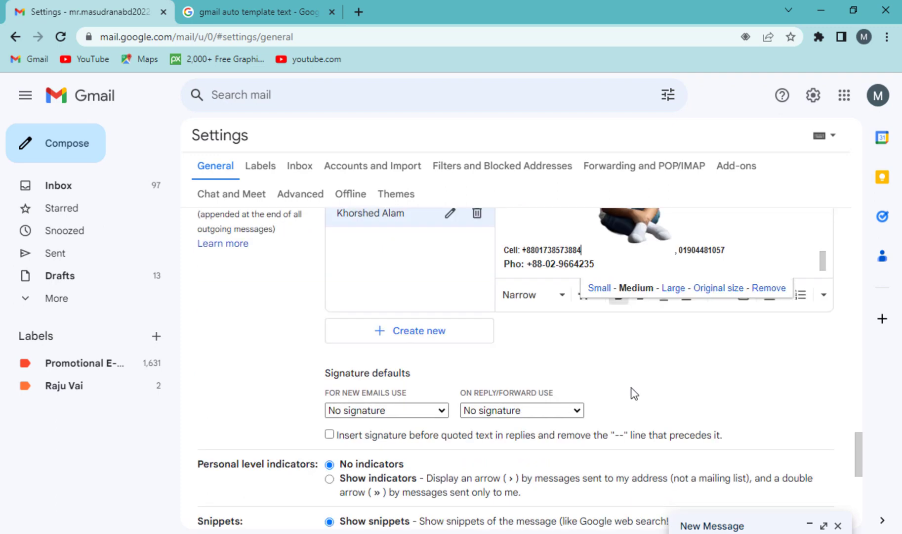
{"action": "scroll", "coordinate": [633, 392], "scroll_direction": "up", "scroll_amount": 1}
{"action": "scroll", "coordinate": [513, 422], "scroll_direction": "down", "scroll_amount": 1}
Make the new signature the default for new emails and replies/forwards, then save changes.
{"action": "left_click_drag", "start_coordinate": [347, 375], "coordinate": [381, 419]}
{"action": "left_click", "coordinate": [374, 415]}
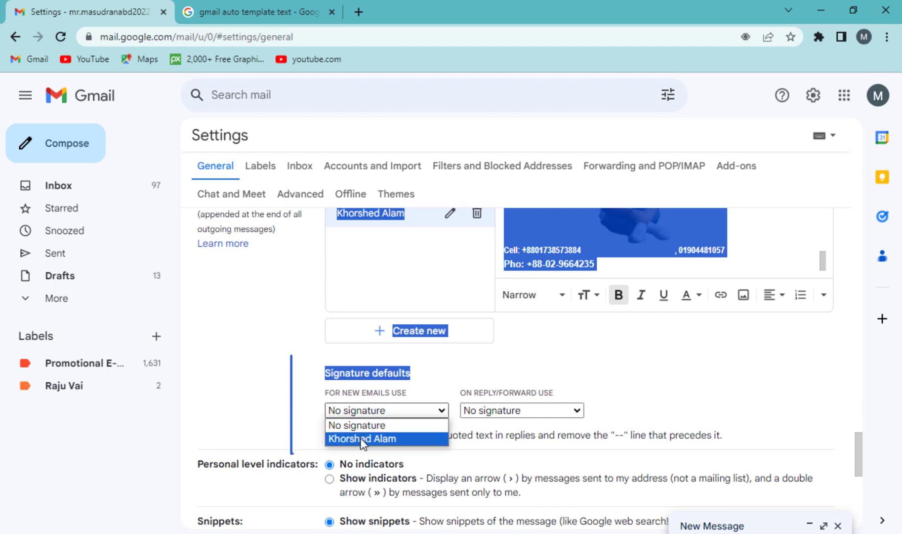
{"action": "left_click", "coordinate": [365, 437]}
{"action": "left_click", "coordinate": [476, 413]}
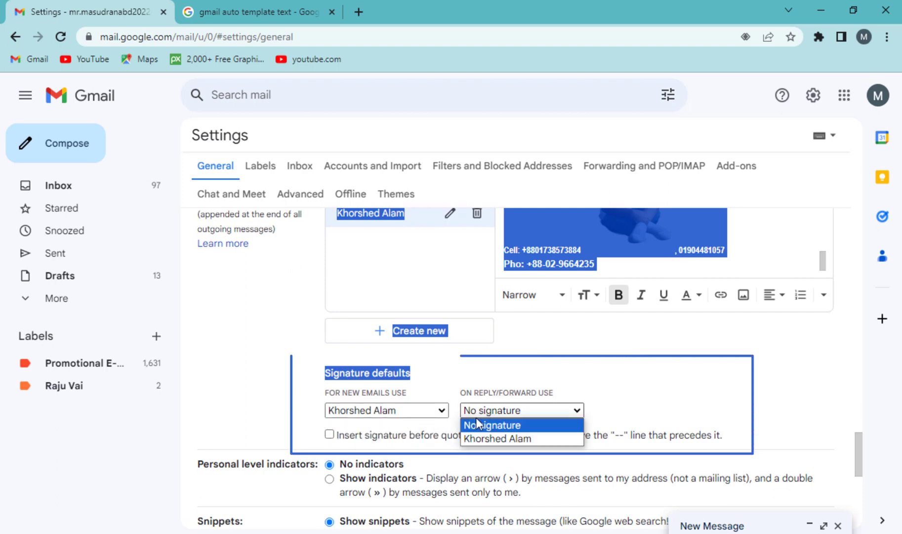
{"action": "left_click", "coordinate": [478, 437]}
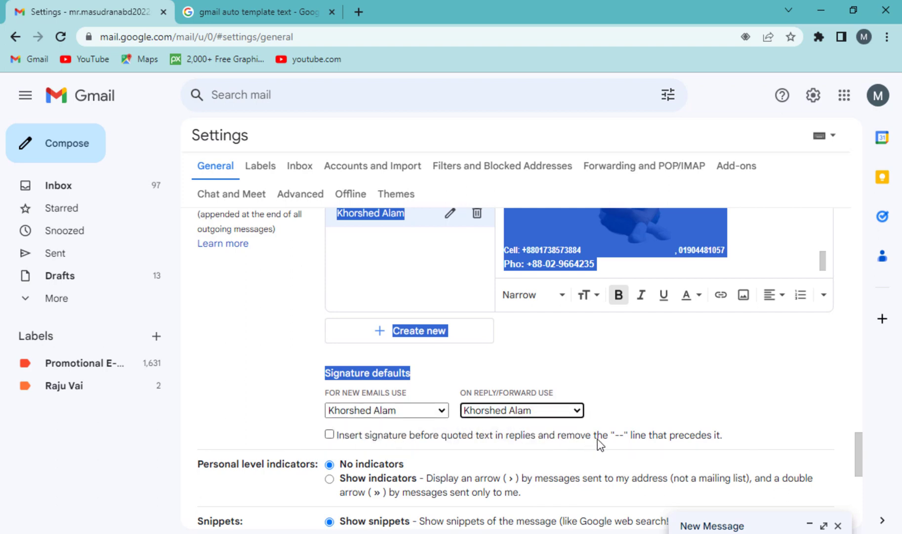
{"action": "scroll", "coordinate": [642, 437], "scroll_direction": "down", "scroll_amount": 7}
{"action": "scroll", "coordinate": [643, 441], "scroll_direction": "down", "scroll_amount": 1}
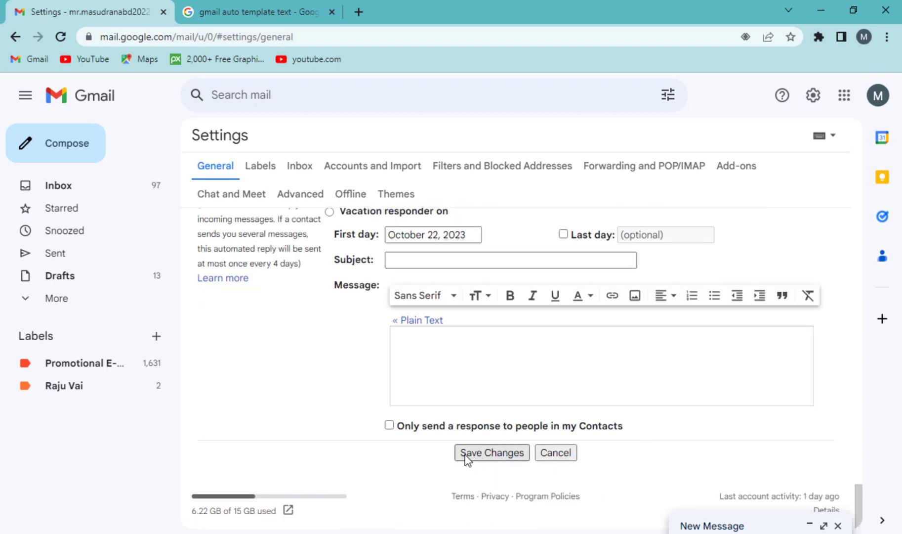
{"action": "left_click", "coordinate": [493, 451]}
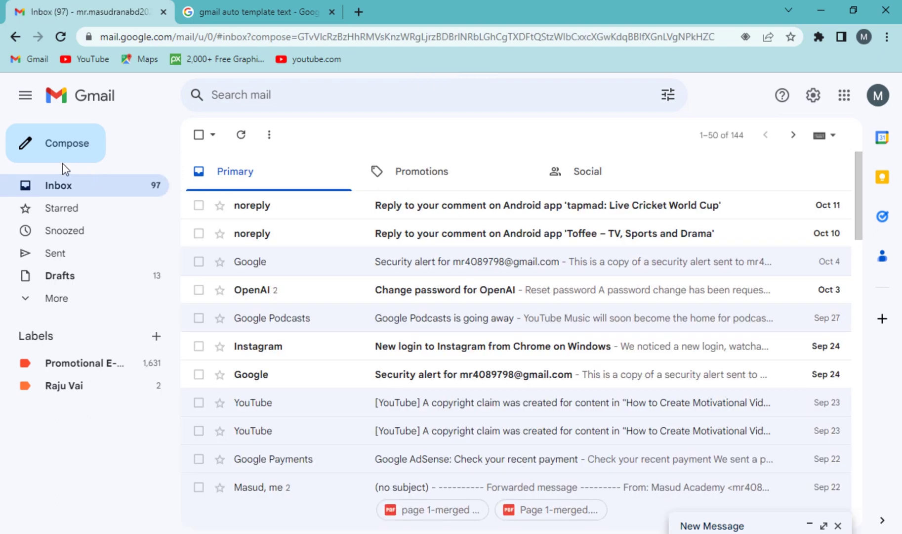
Compose a new message and reset its signature photo to original size.
{"action": "left_click", "coordinate": [31, 151]}
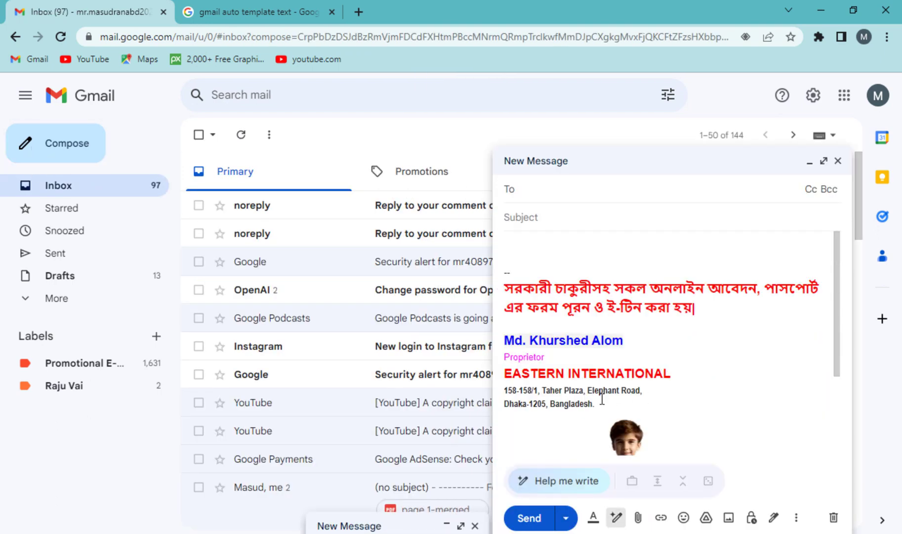
{"action": "mouse_move", "coordinate": [602, 400]}
{"action": "left_mouse_down"}
{"action": "mouse_move", "coordinate": [505, 389]}
{"action": "mouse_move", "coordinate": [508, 275]}
{"action": "left_mouse_up"}
{"action": "scroll", "coordinate": [653, 386], "scroll_direction": "down", "scroll_amount": 3}
{"action": "left_click", "coordinate": [621, 366]}
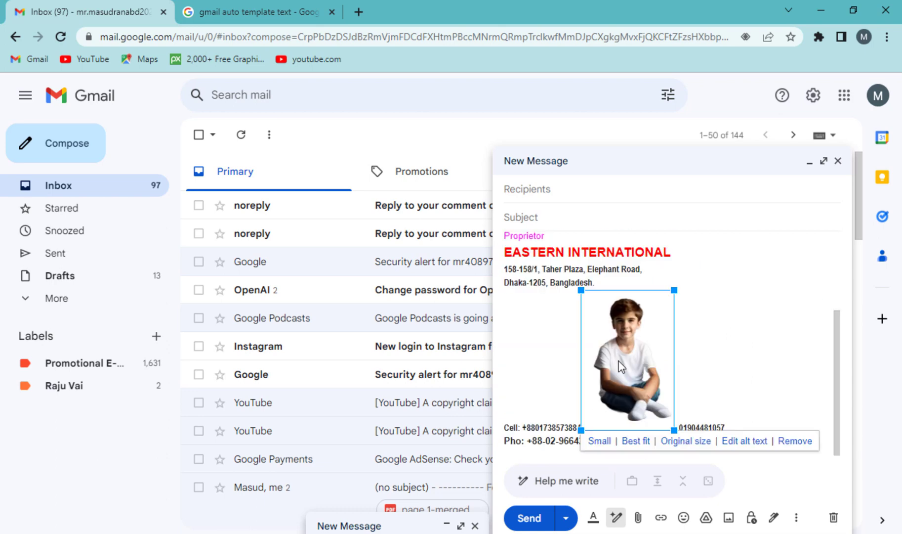
{"action": "left_click", "coordinate": [678, 441]}
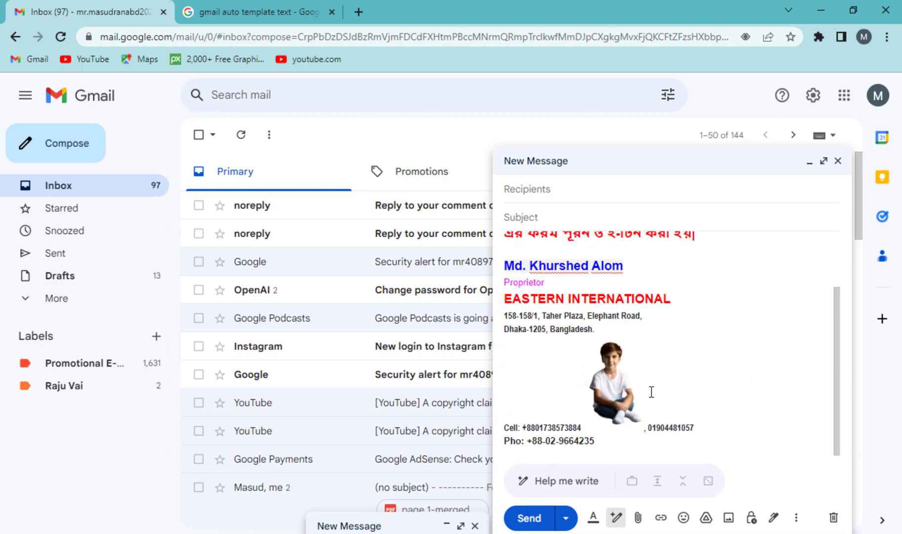